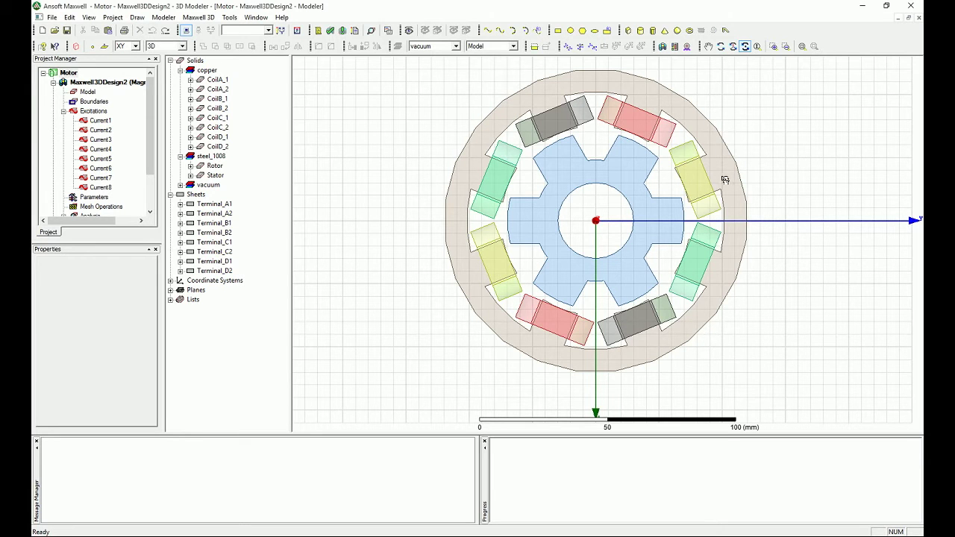
- Set the motor design's solution type to magnetic Transient
mouse_move(612, 229)
mouse_down()
mouse_move(613, 201)
mouse_move(630, 188)
mouse_move(580, 193)
mouse_move(626, 236)
mouse_up()
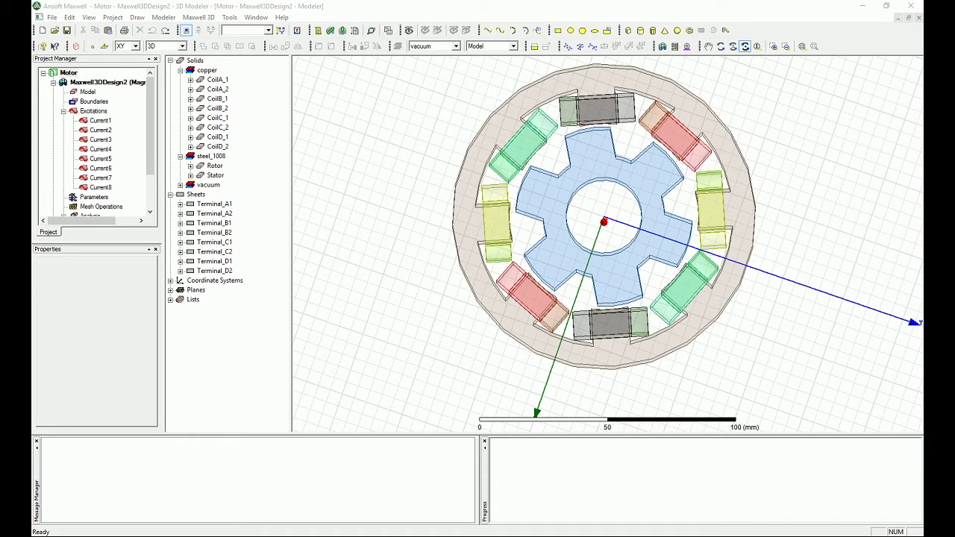
click(92, 121)
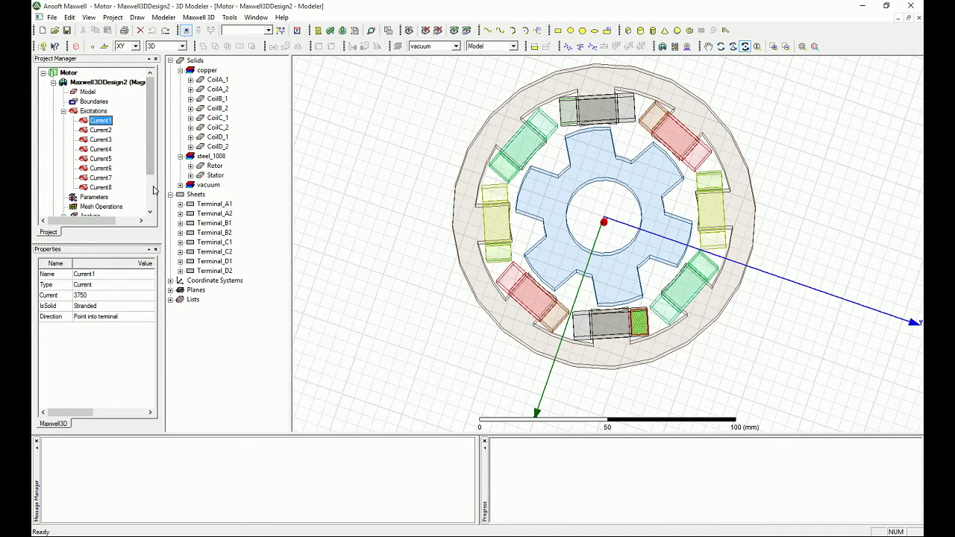
click(199, 16)
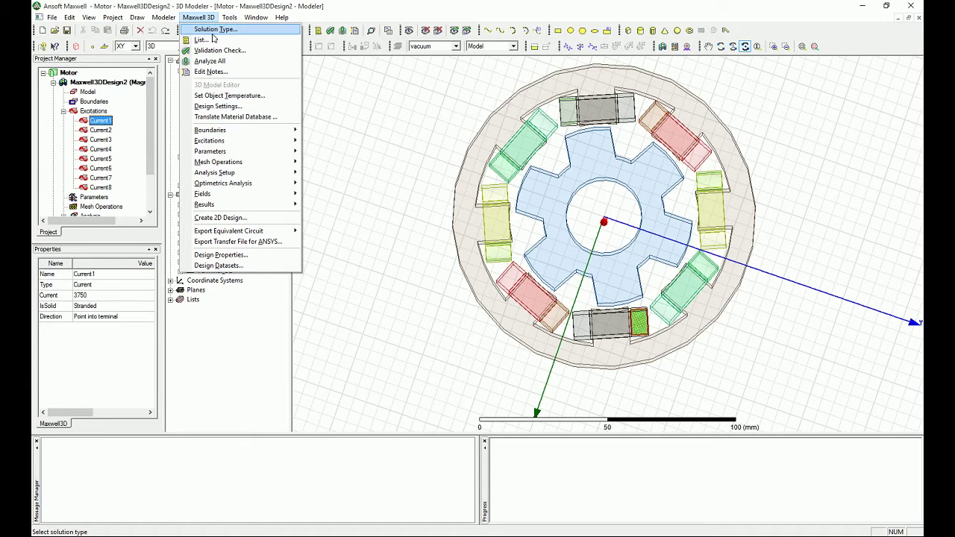
click(213, 33)
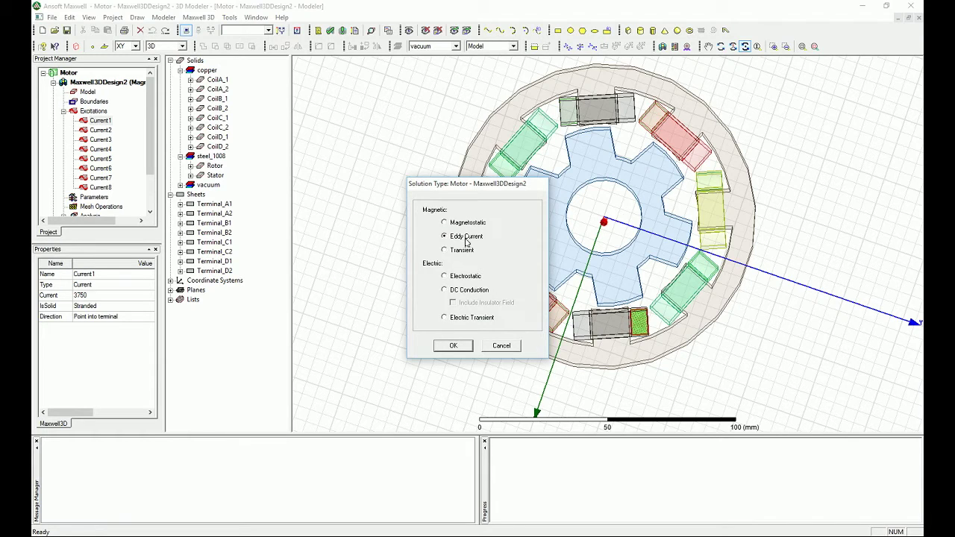
click(460, 253)
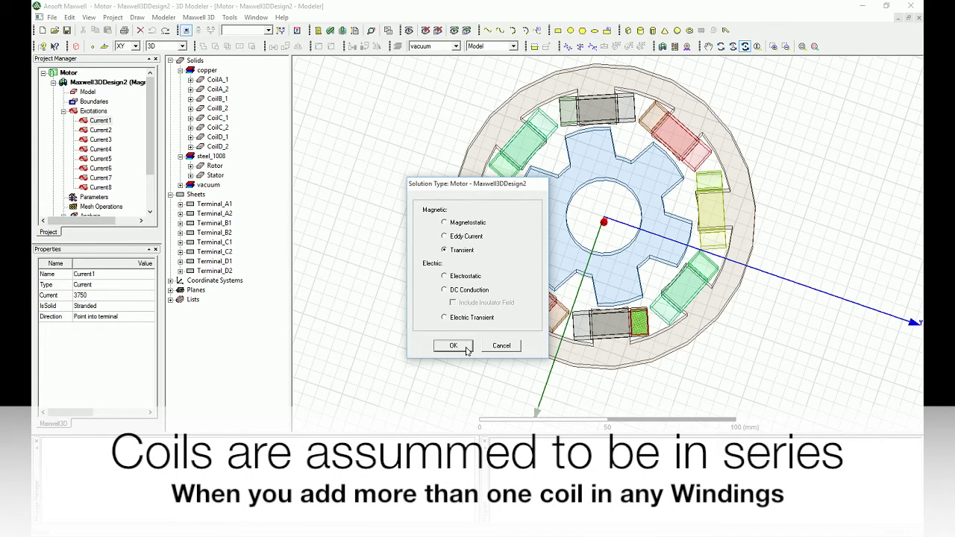
click(467, 348)
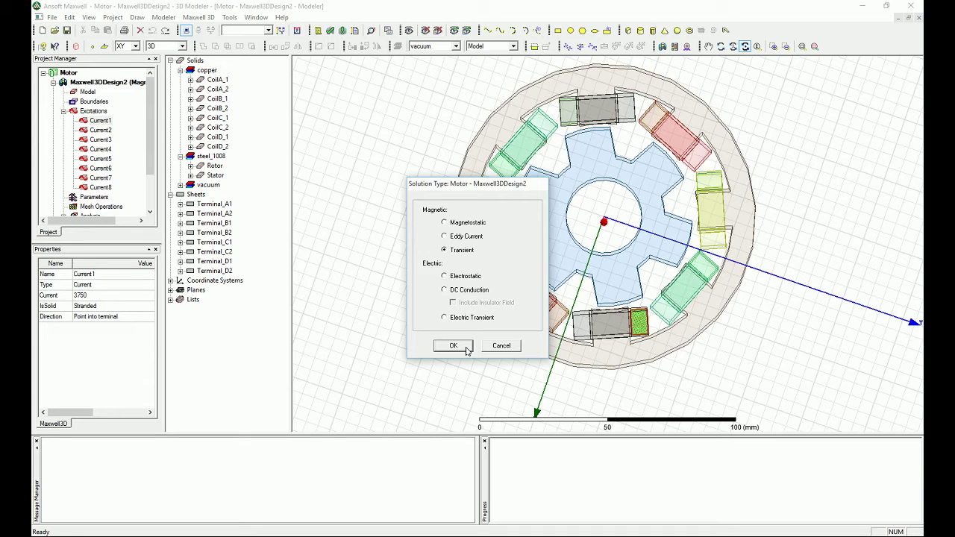
click(465, 349)
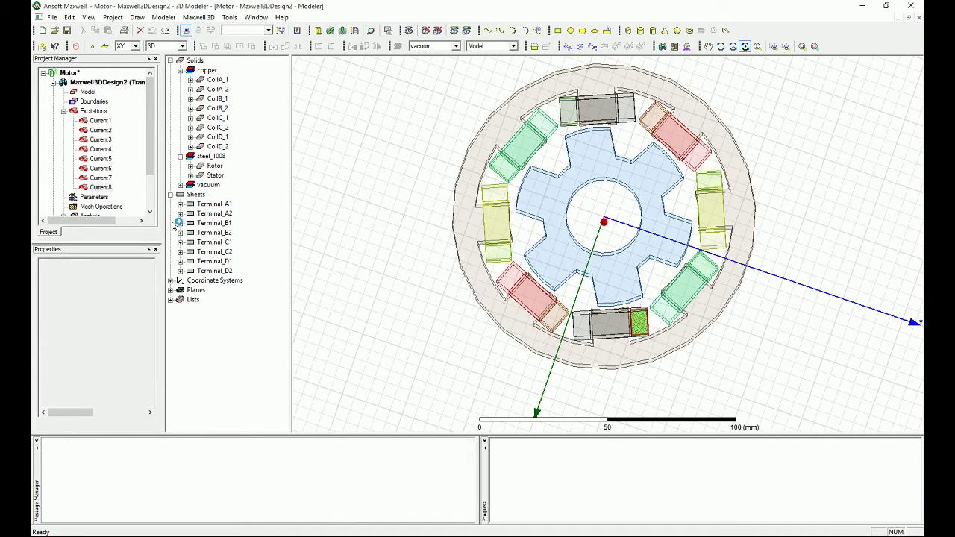
- Check the properties of the Current1, Current3 and Current4 excitations under the transient solution
click(99, 120)
click(102, 140)
click(103, 149)
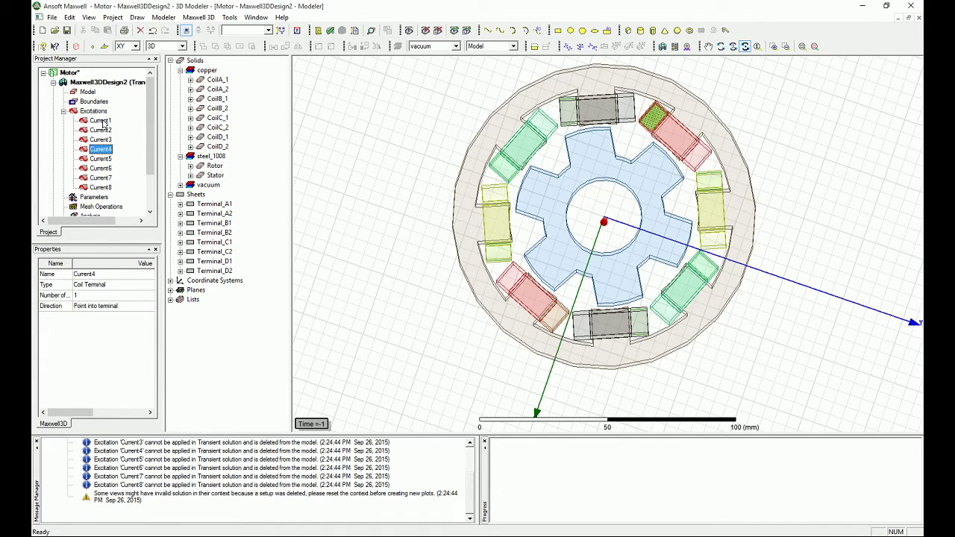
click(103, 121)
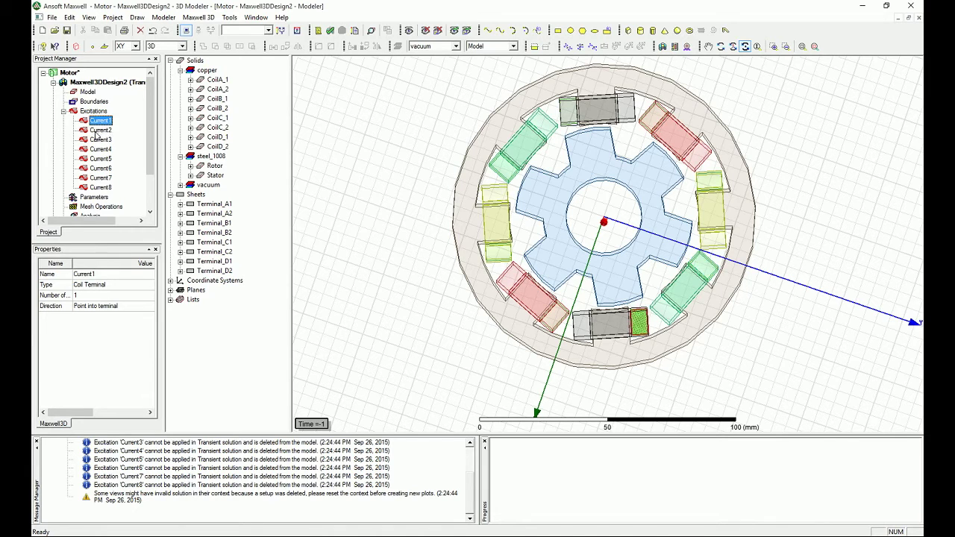
key(ctrl+s)
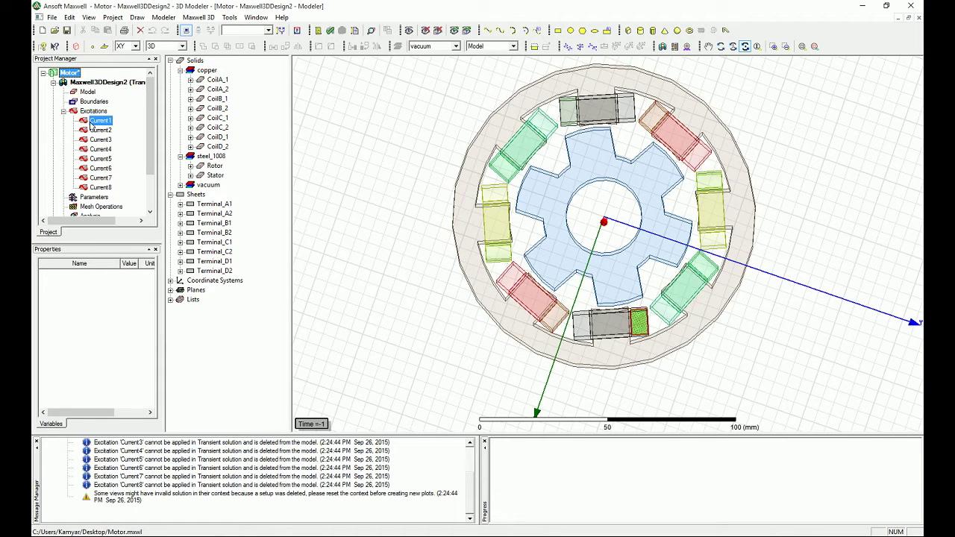
- Delete all existing excitations from the design
click(88, 123)
right_click(92, 112)
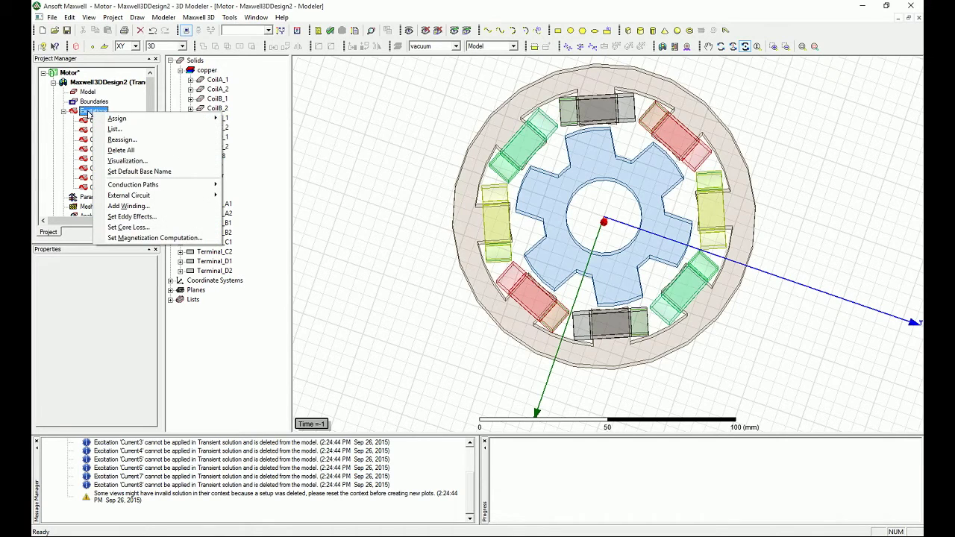
click(119, 150)
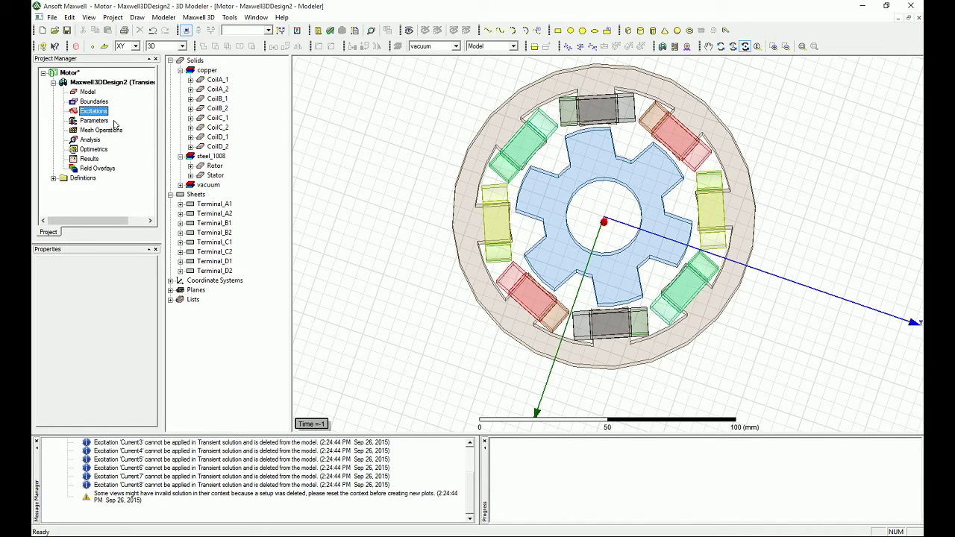
- Assign a Coil Terminal excitation with base name CoilTerminal and 150 conductors to all eight sheets, Terminal_A1 through Terminal_D2
click(220, 206)
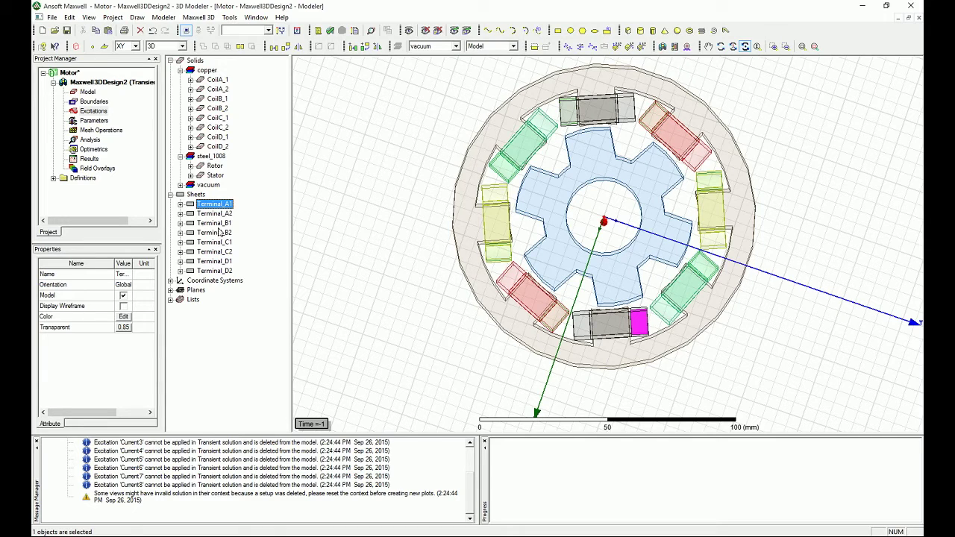
ctrl+click(217, 214)
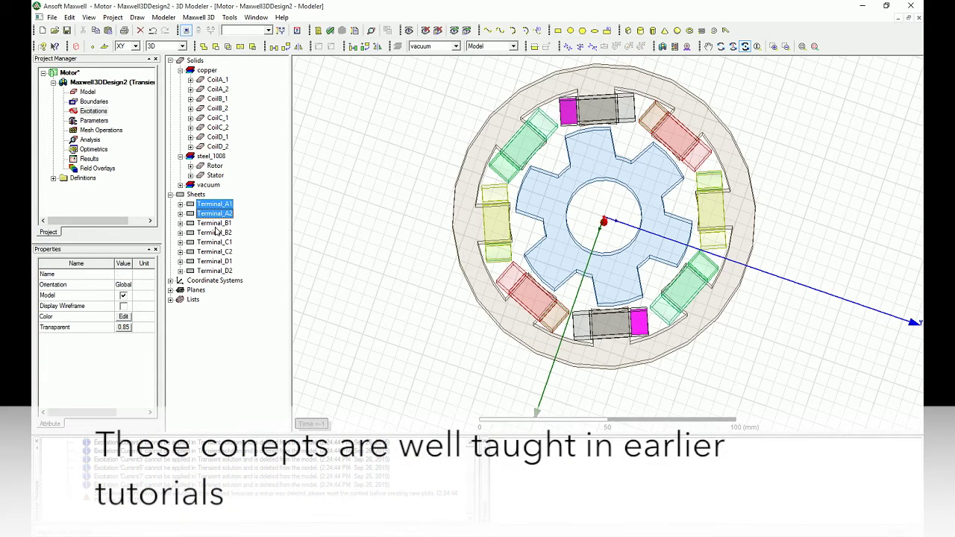
ctrl+click(216, 223)
ctrl+click(216, 233)
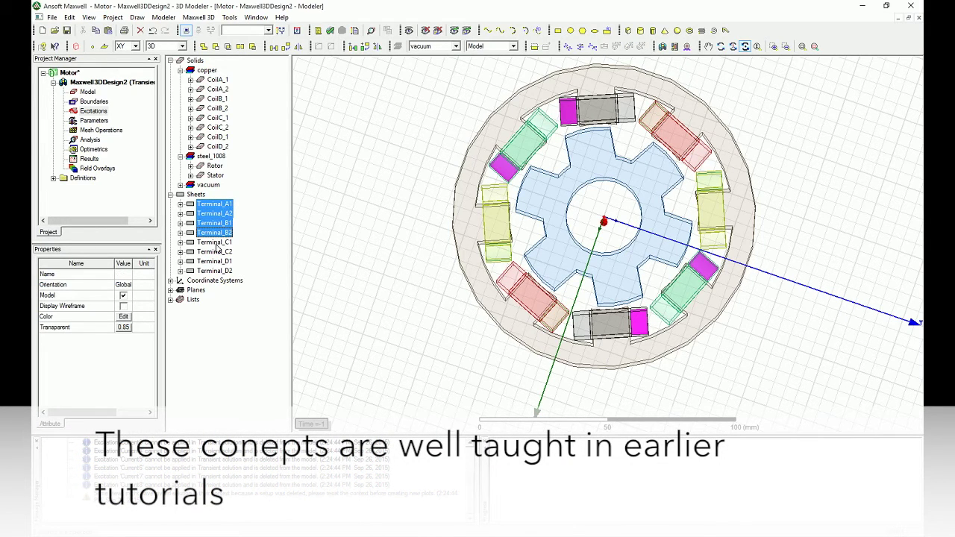
ctrl+click(216, 242)
ctrl+click(217, 252)
ctrl+click(217, 261)
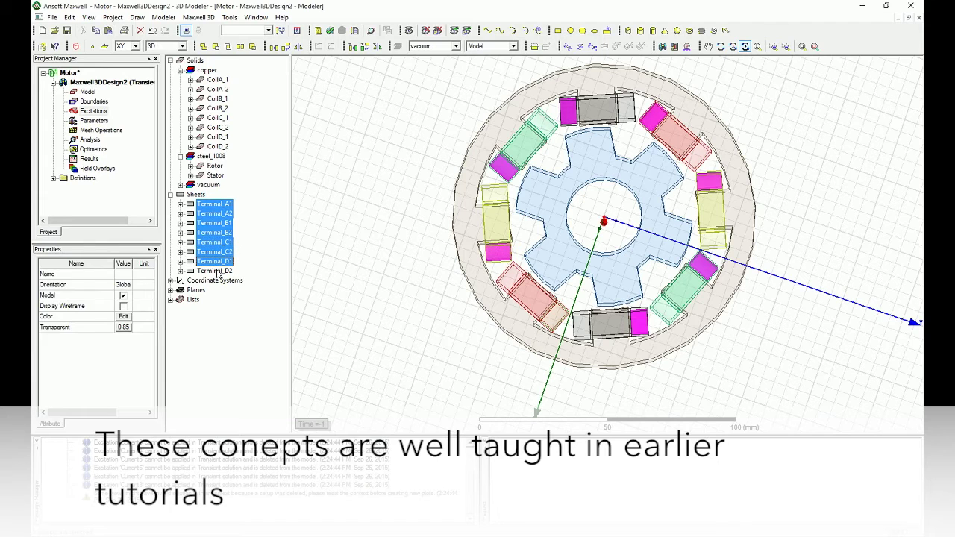
ctrl+click(217, 271)
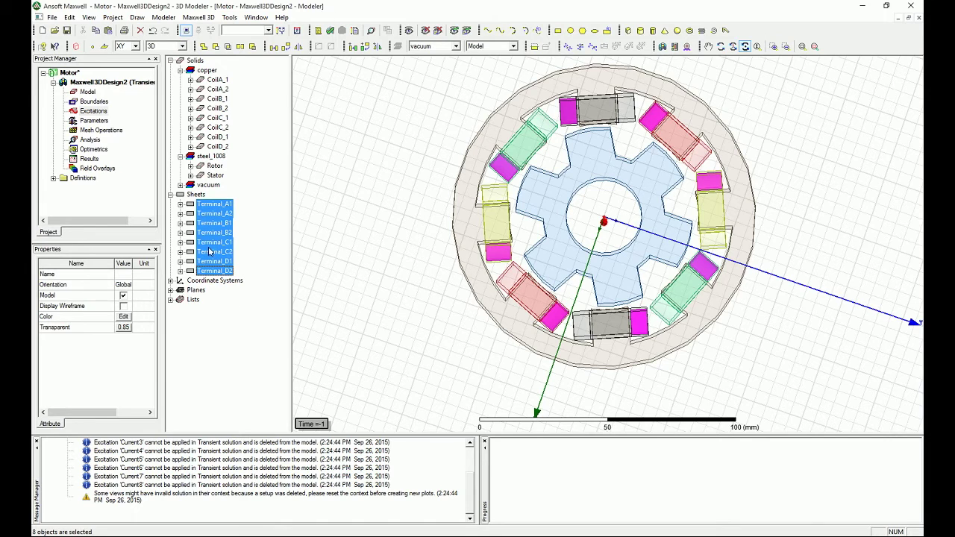
right_click(213, 206)
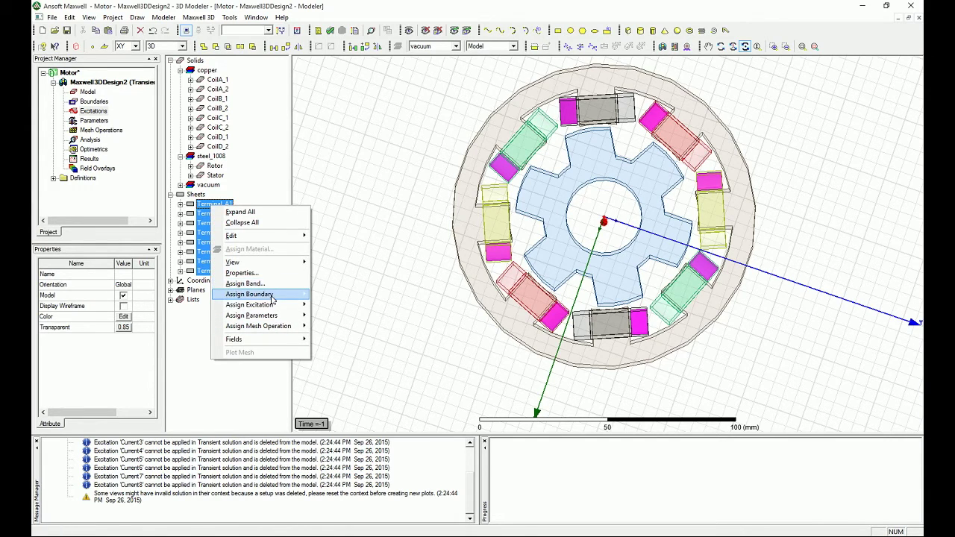
mouse_move(295, 310)
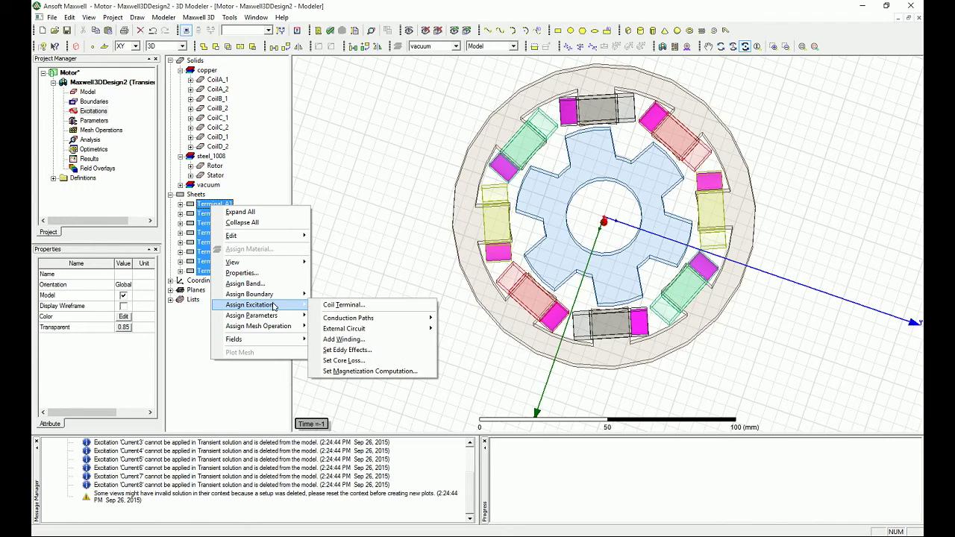
click(372, 310)
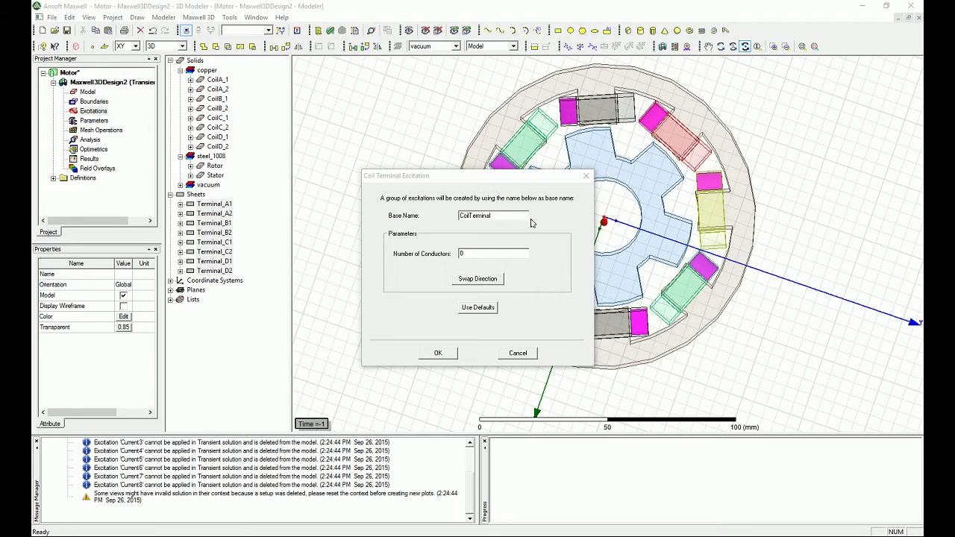
click(502, 252)
double_click(501, 252)
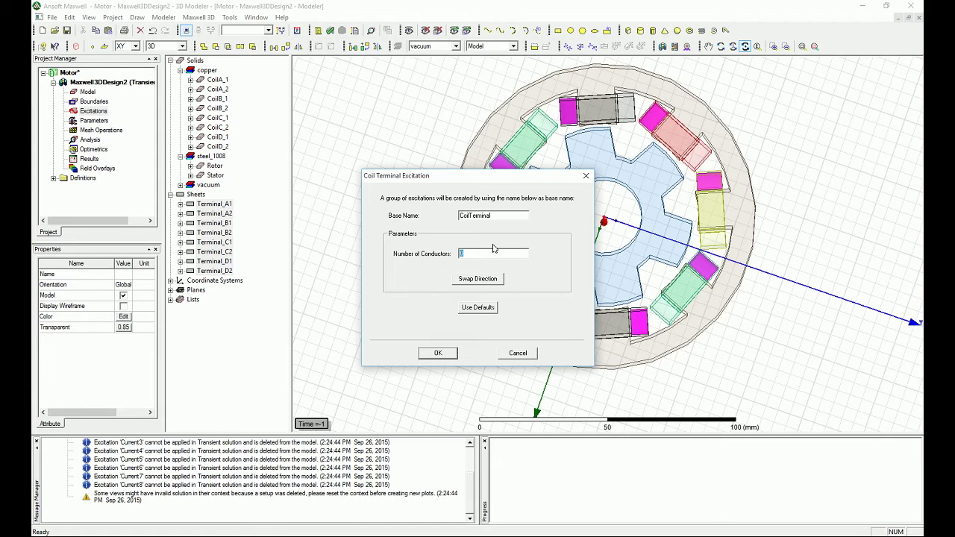
text(150)
click(438, 355)
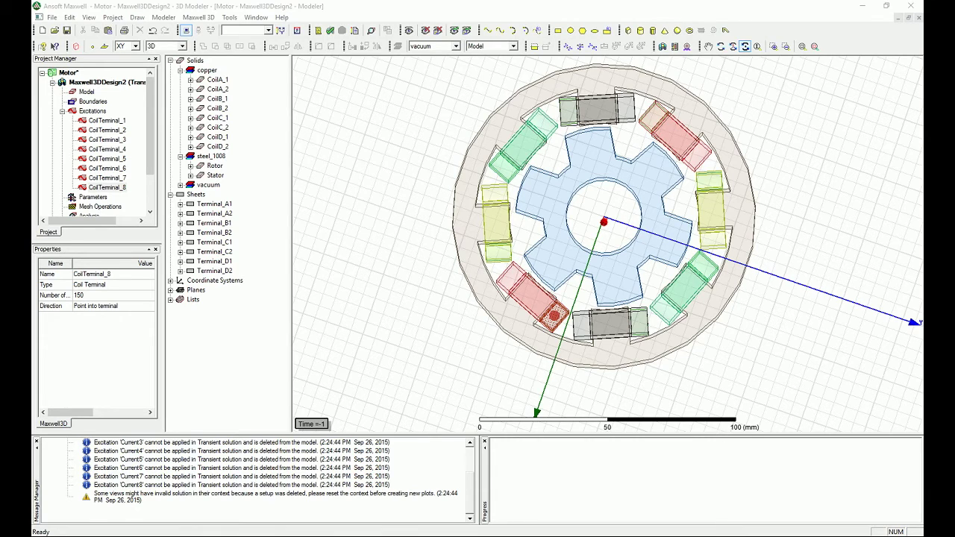
- Start adding a new winding to the design's excitations
drag(150, 101, 124, 106)
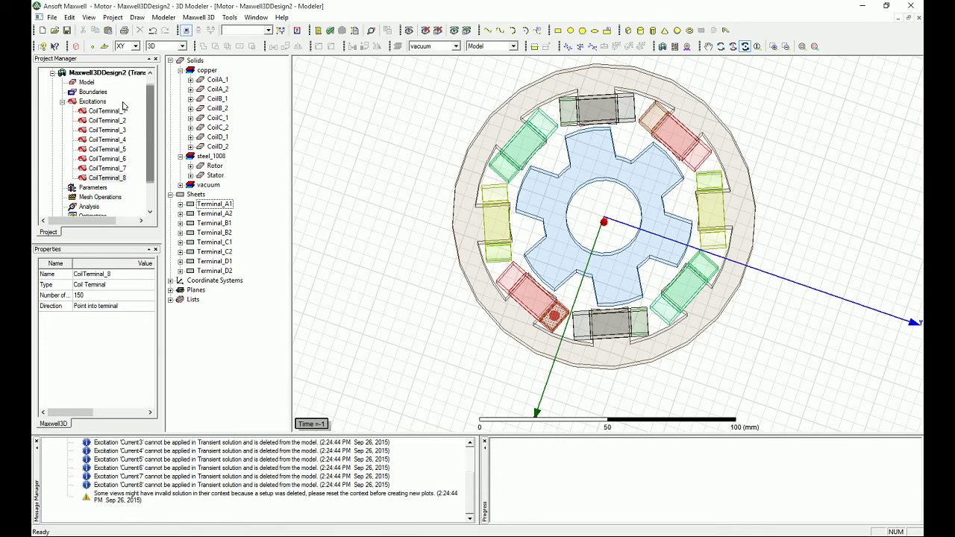
click(95, 102)
right_click(95, 103)
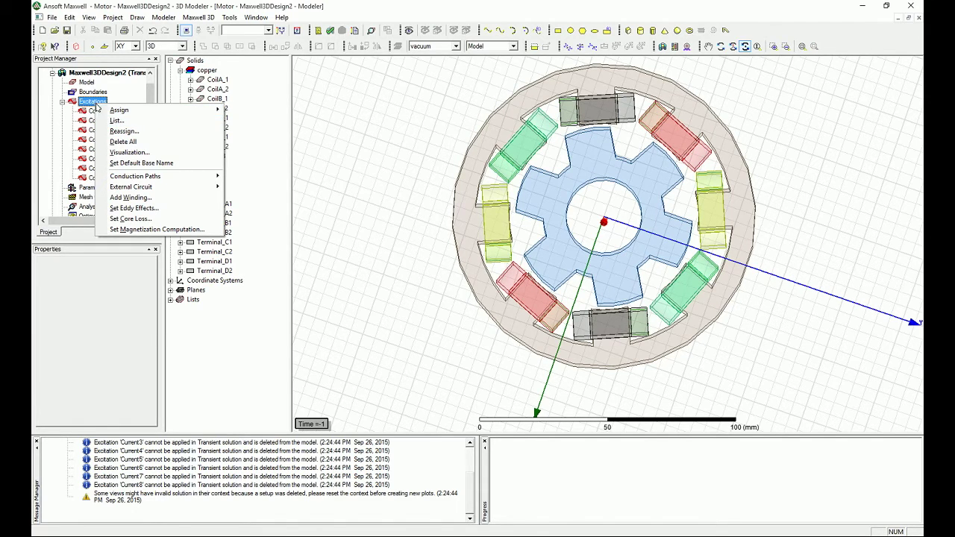
click(161, 199)
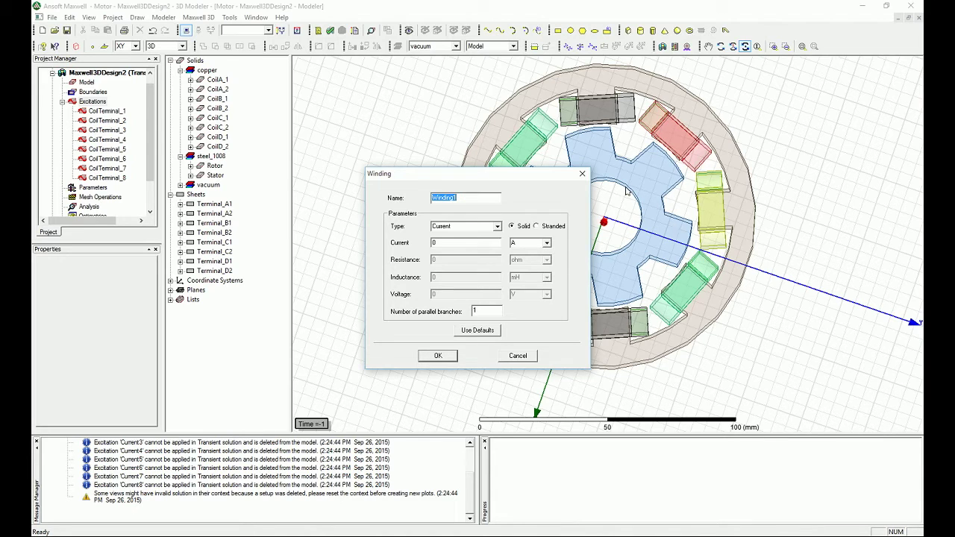
drag(553, 178, 608, 304)
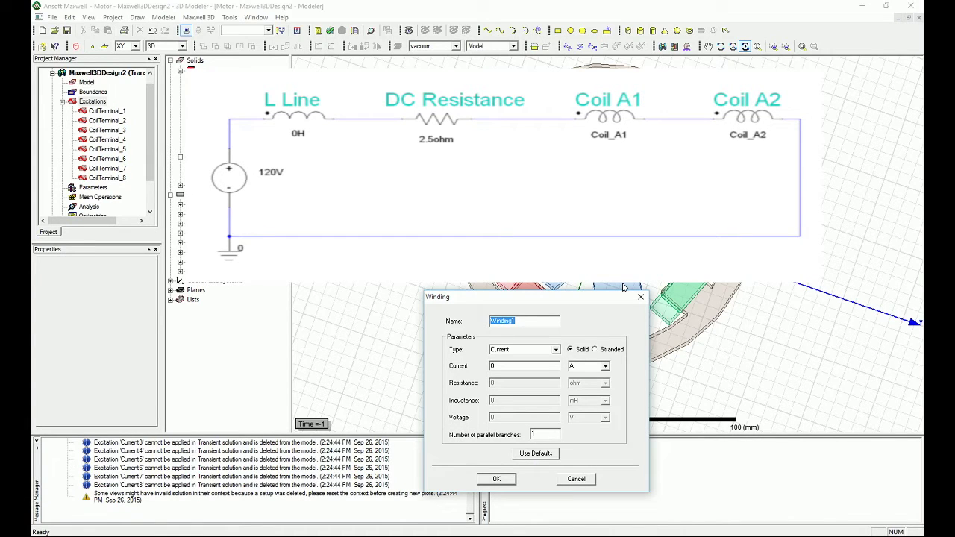
- Switch the new winding's type between Voltage, Current and External to compare the parameters each one offers
click(556, 350)
click(540, 365)
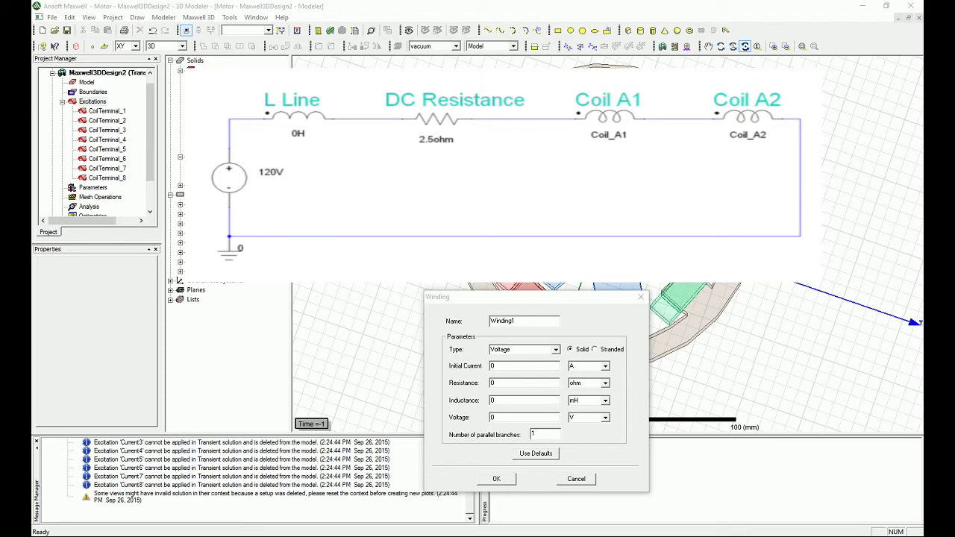
click(516, 400)
click(525, 364)
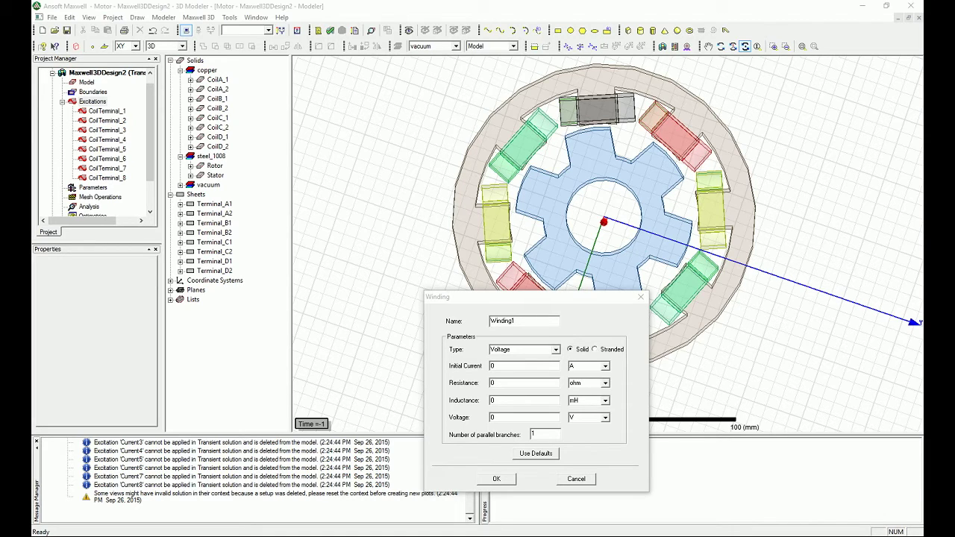
click(556, 349)
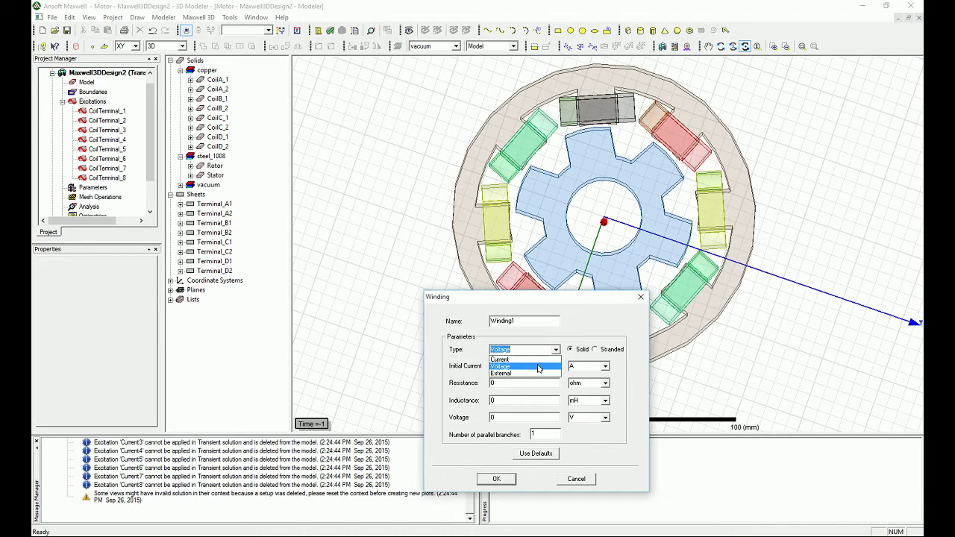
click(535, 360)
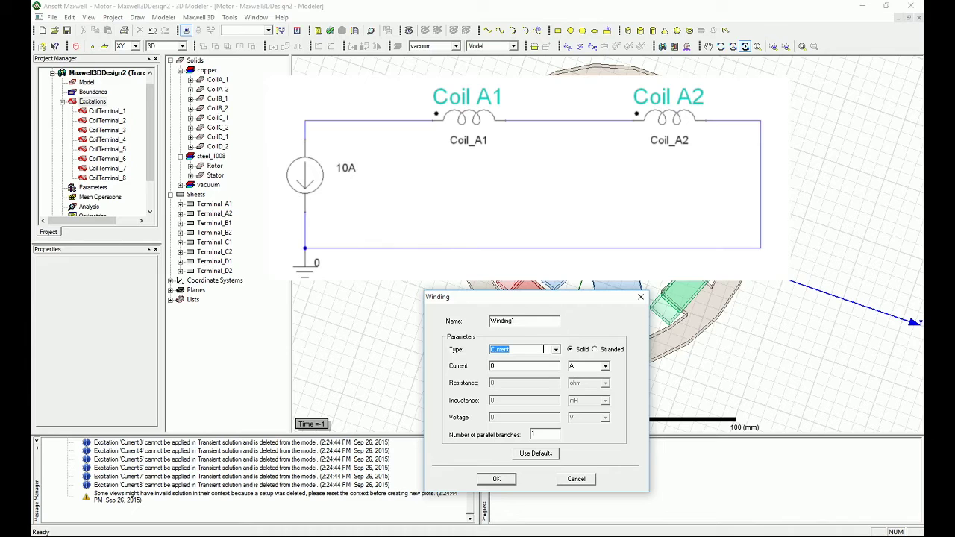
click(556, 350)
click(541, 367)
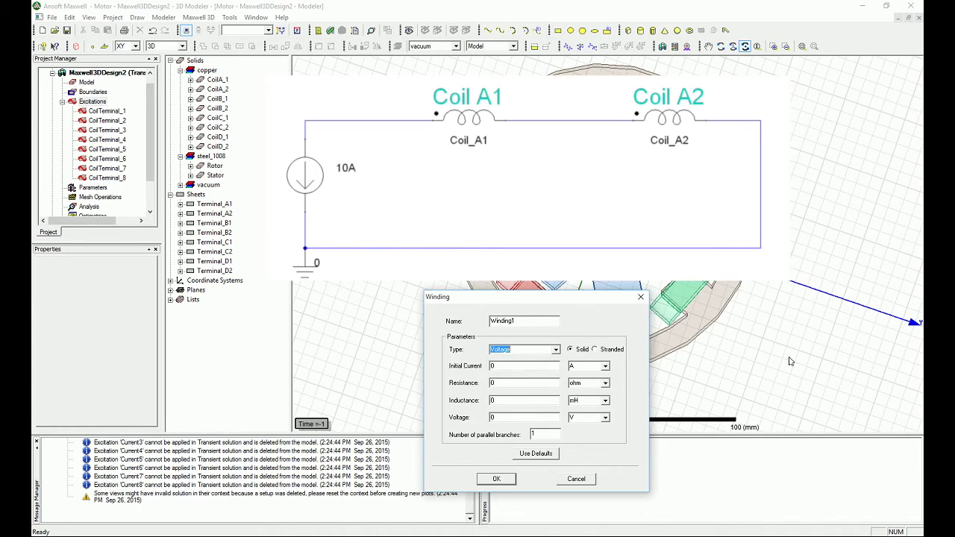
click(555, 351)
click(529, 373)
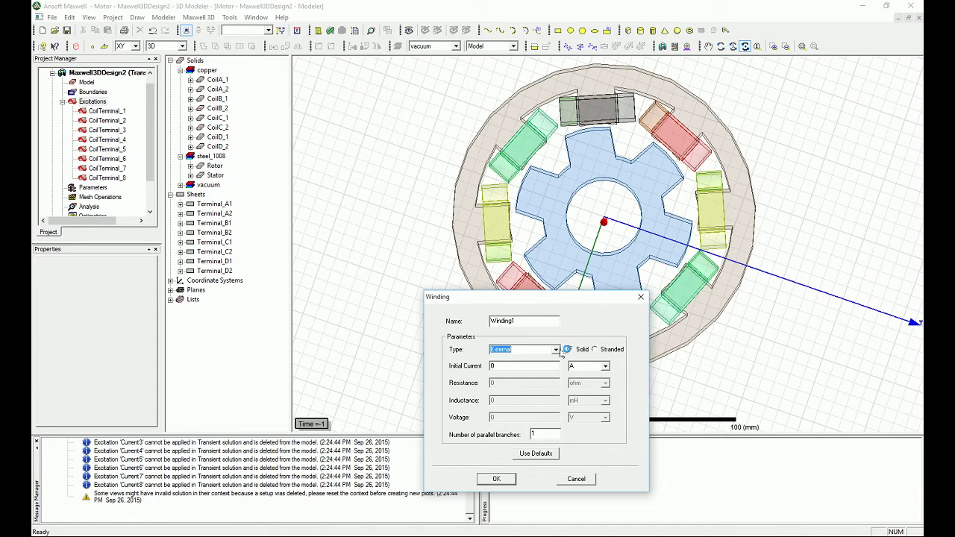
- Define the new winding as a stranded Voltage winding with 2 ohm resistance and 120 V, and create it
click(549, 349)
click(555, 350)
click(522, 358)
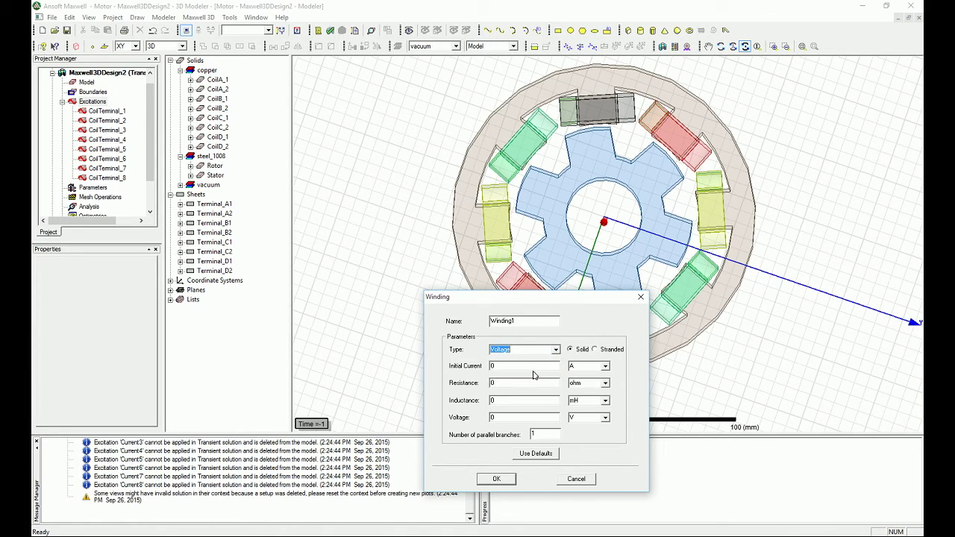
click(595, 349)
double_click(493, 383)
text(2)
key(Tab)
text(120)
click(496, 479)
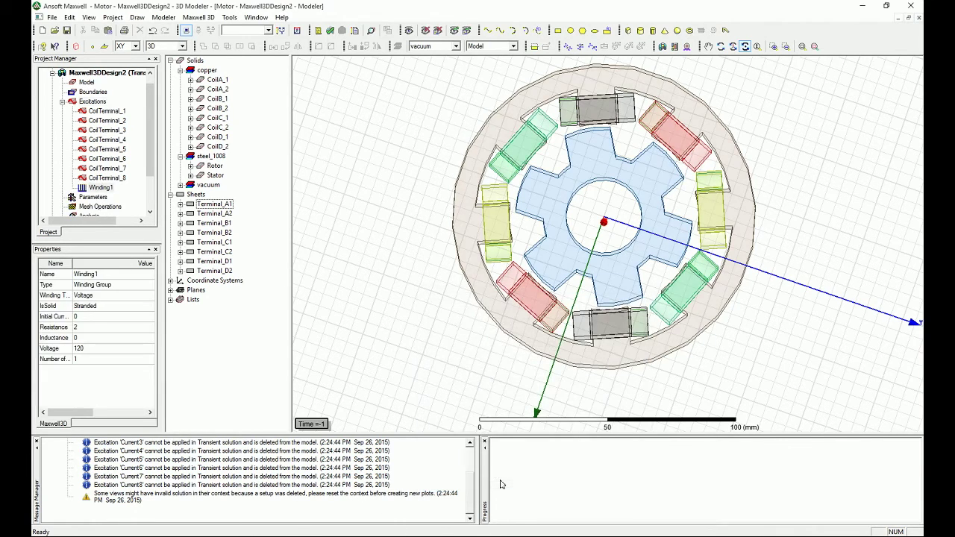
drag(152, 134, 153, 145)
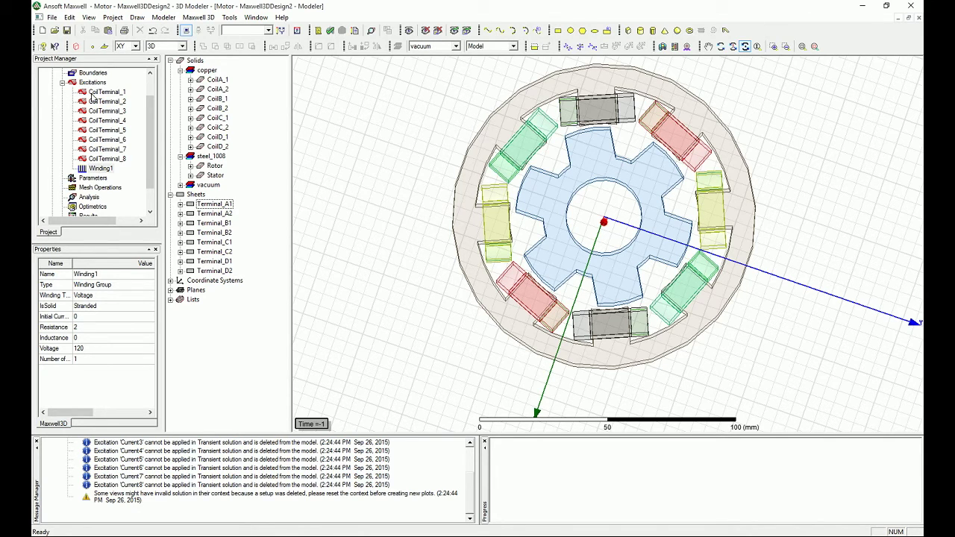
- Add the CoilTerminal_1 excitation to Winding1
click(99, 92)
right_click(98, 93)
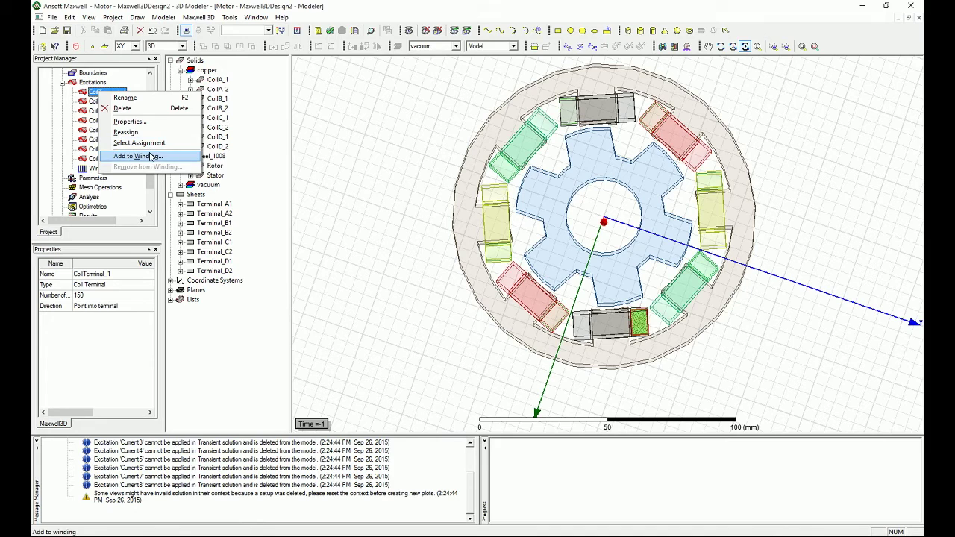
click(92, 100)
click(104, 92)
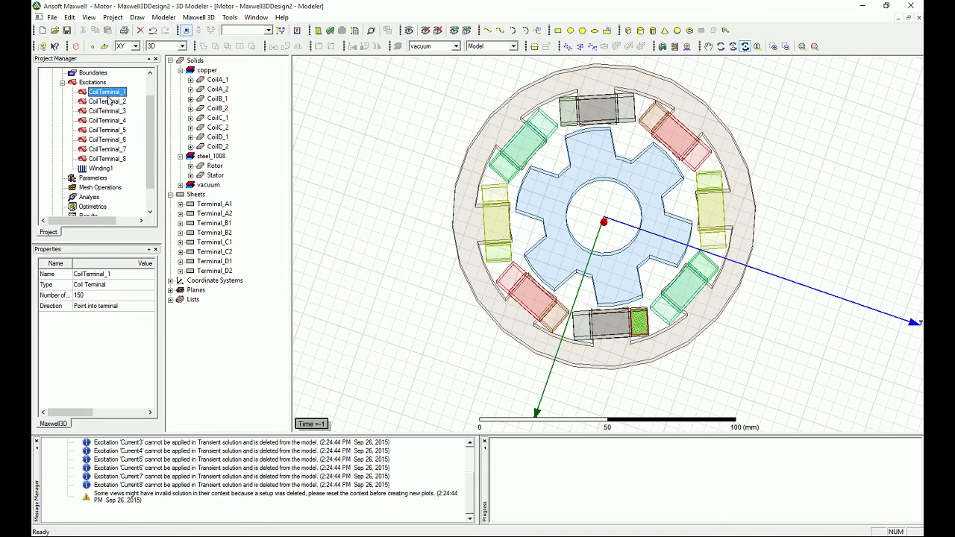
click(112, 100)
click(105, 92)
right_click(109, 93)
click(159, 158)
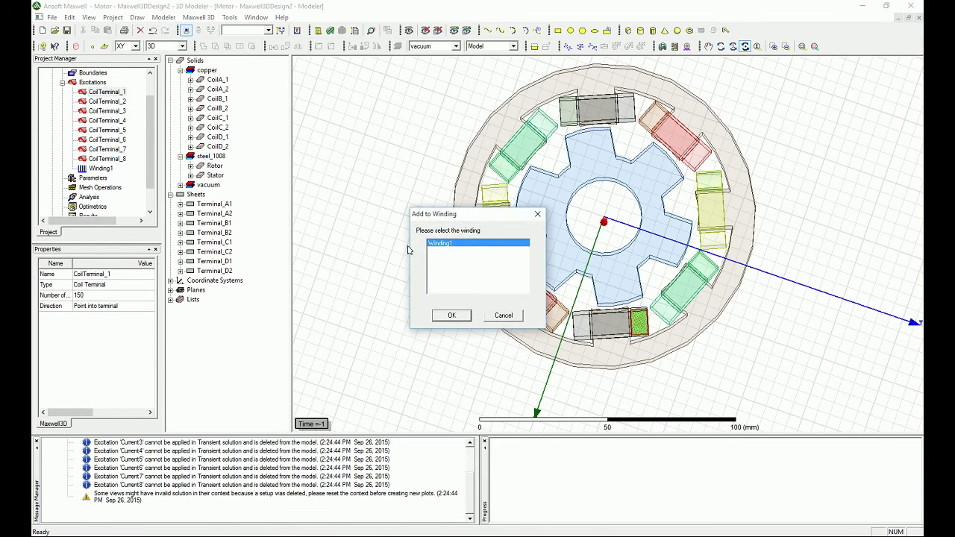
click(452, 316)
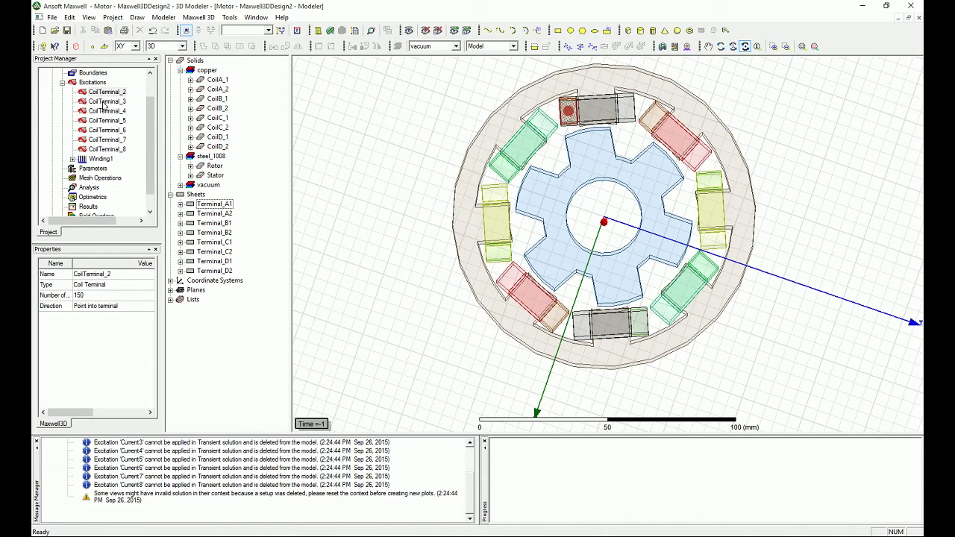
- Add the CoilTerminal_2 excitation to Winding1 as well
right_click(106, 92)
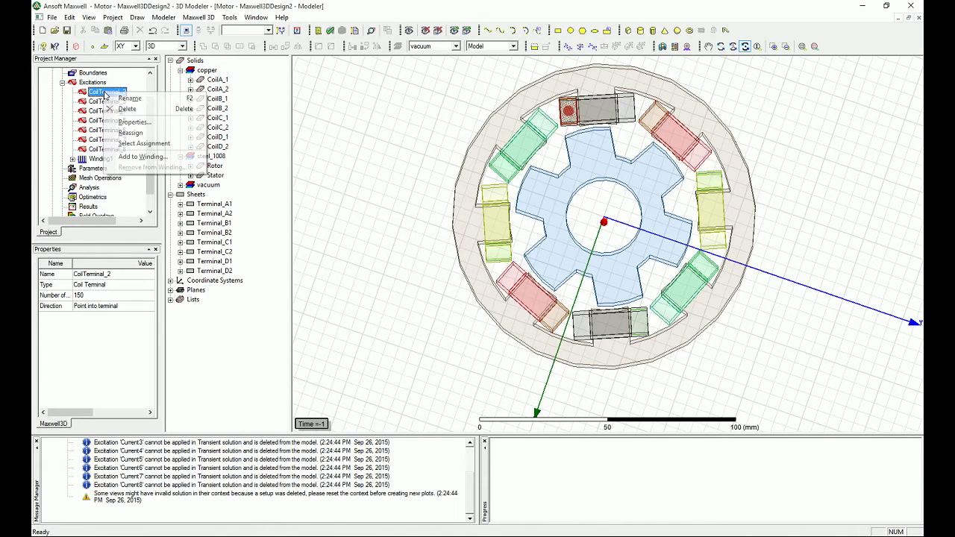
click(177, 157)
click(451, 314)
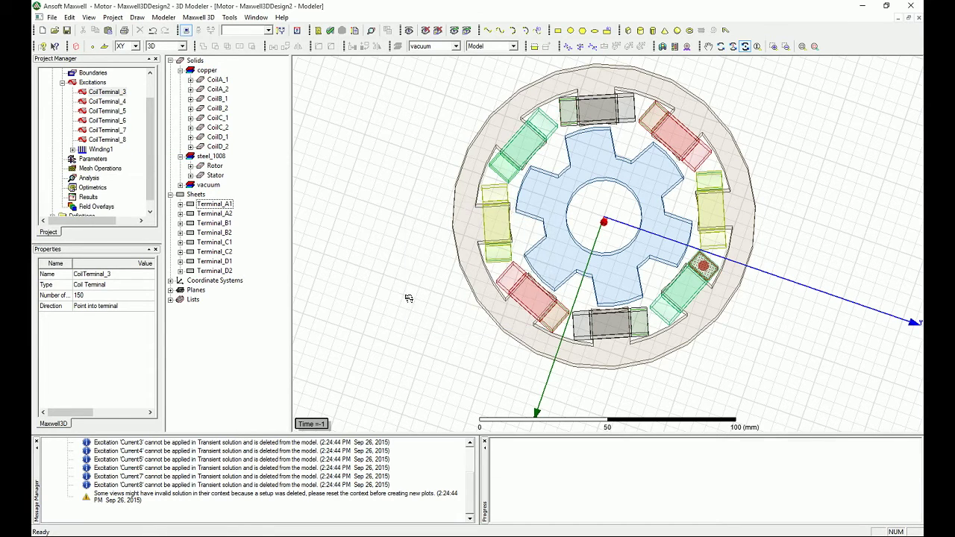
right_click(100, 150)
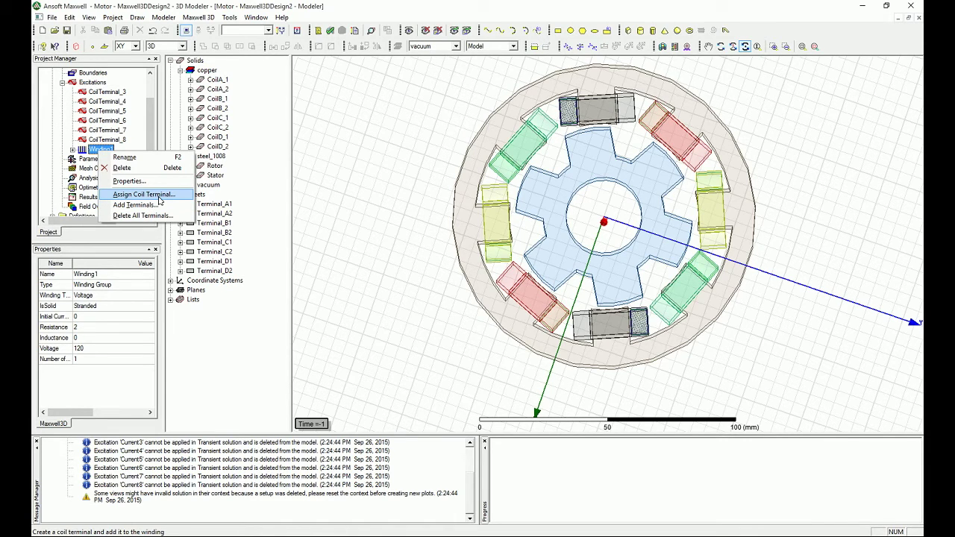
click(146, 106)
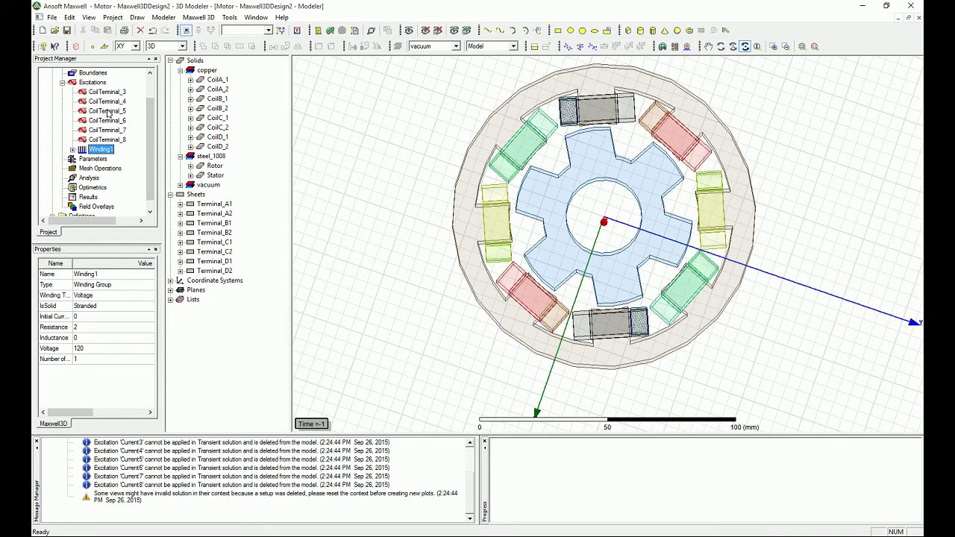
- Create a second winding of type Voltage with 2 ohm resistance and 120 V
right_click(104, 83)
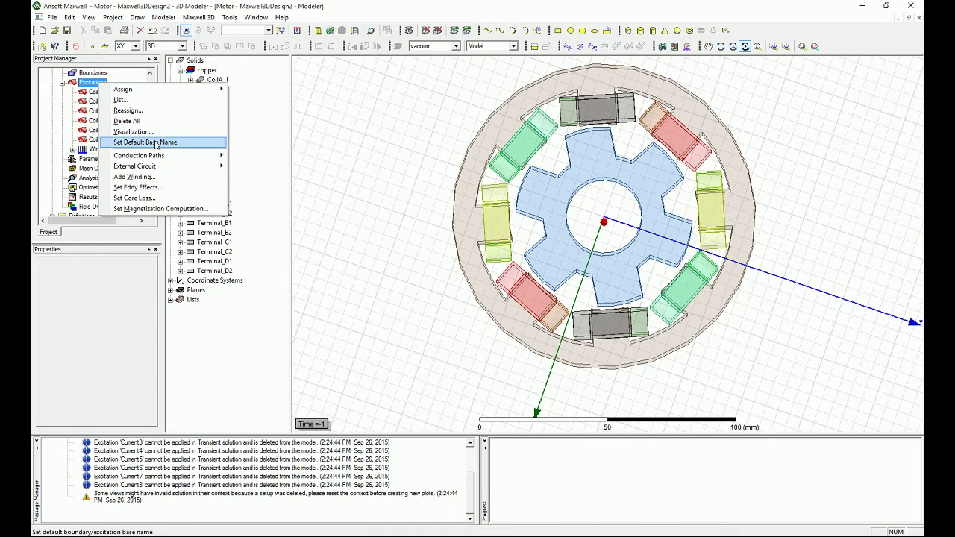
click(135, 177)
click(464, 227)
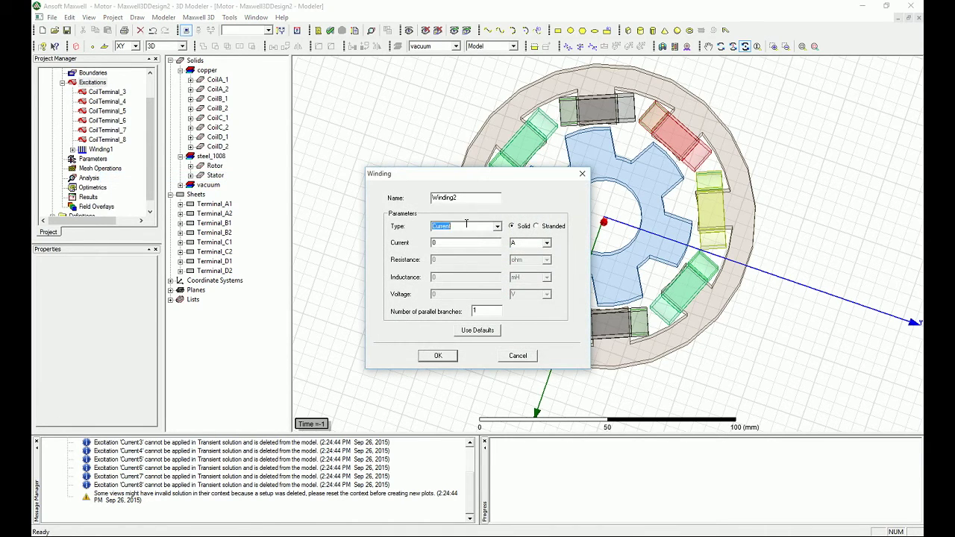
click(478, 244)
click(442, 275)
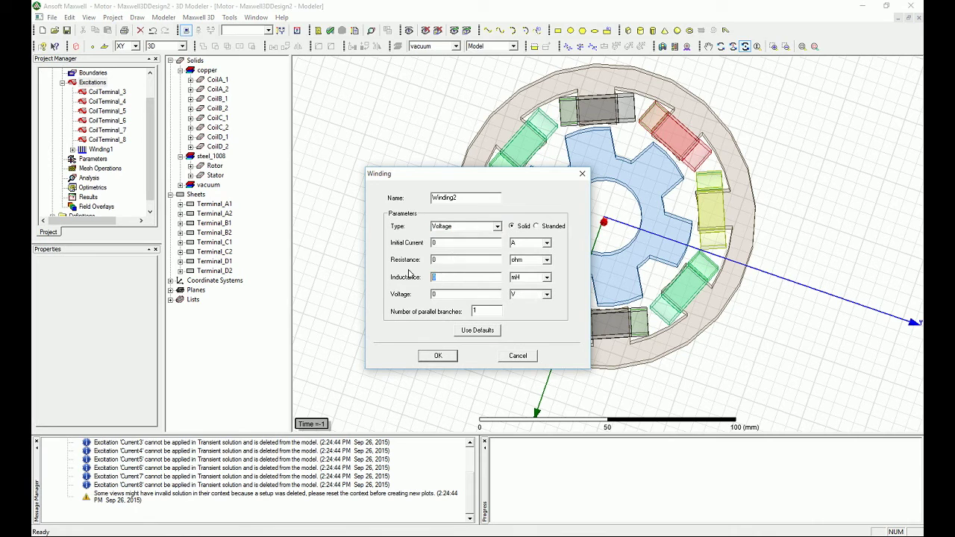
double_click(447, 294)
text(120)
double_click(434, 259)
text(2)
double_click(438, 277)
click(439, 357)
- Review the winding parameters of Winding1 and close them without changes
double_click(88, 152)
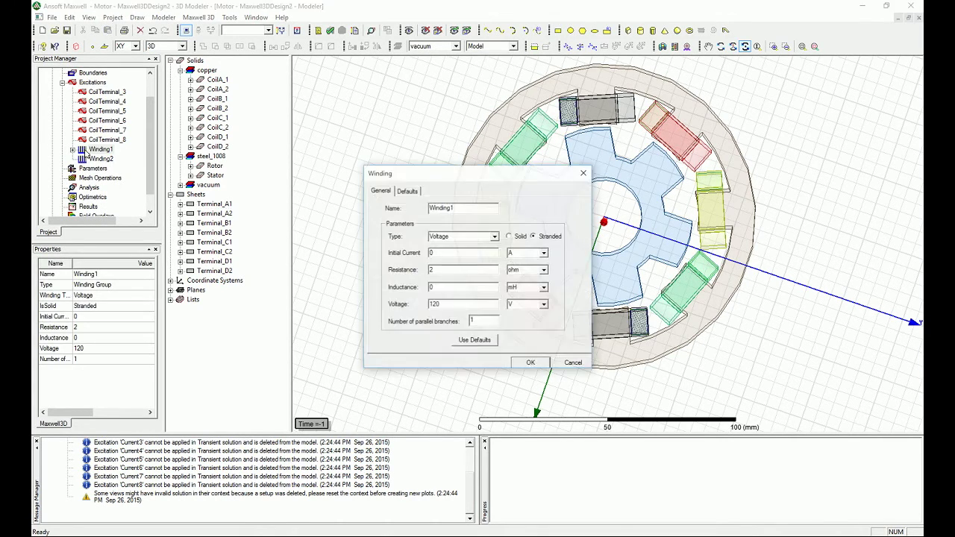
click(531, 359)
click(91, 159)
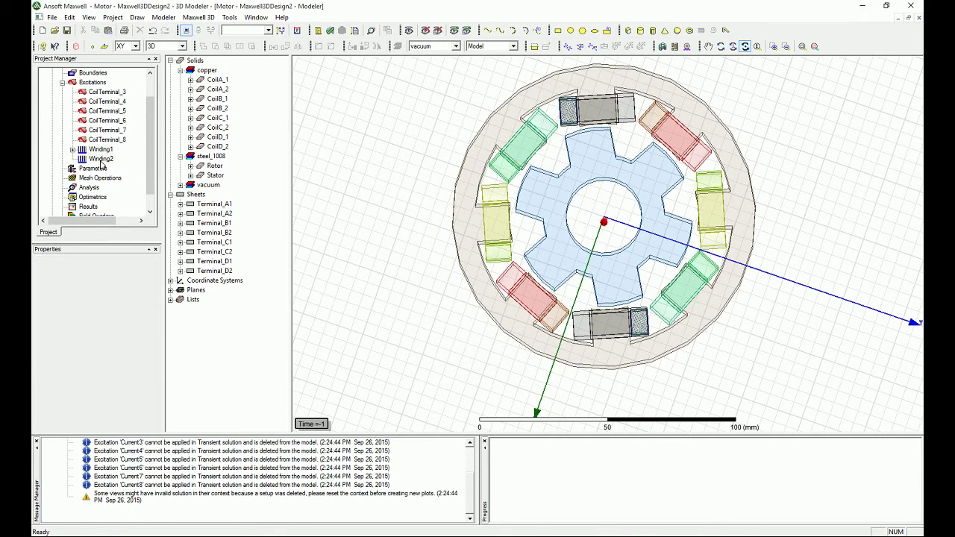
- Try to assign a new coil terminal directly to Winding2
right_click(100, 159)
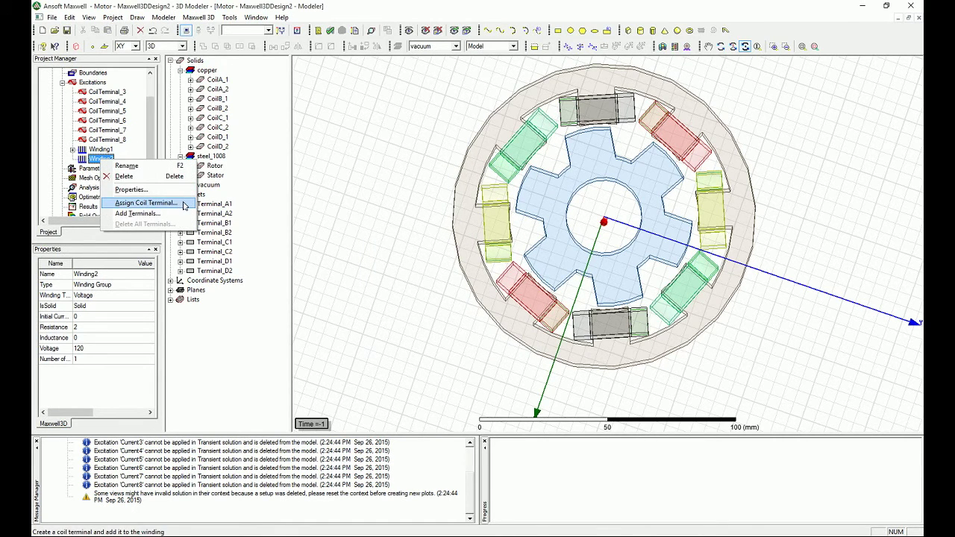
click(179, 203)
click(571, 297)
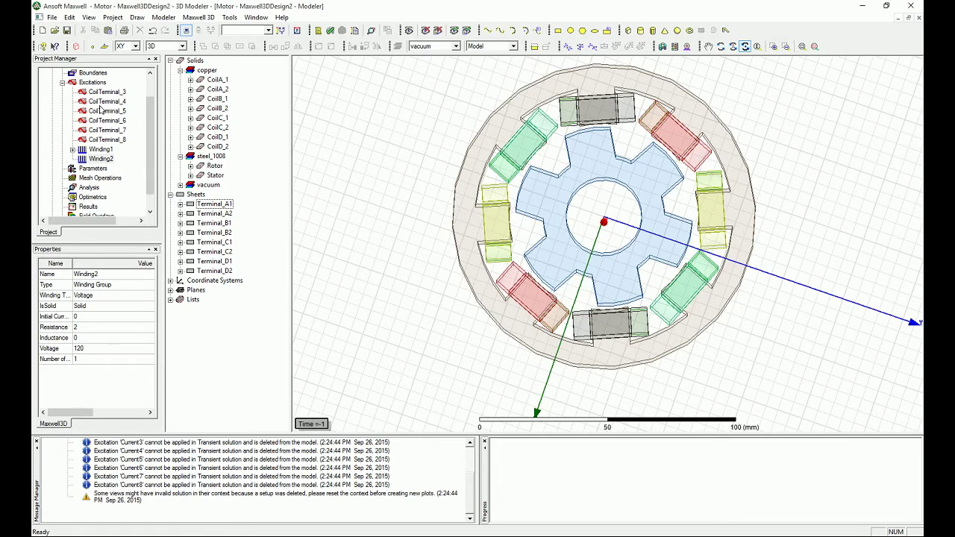
- Try to add CoilTerminal_3 and CoilTerminal_4 to Winding2, first both together and again with CoilTerminal_3 alone
click(103, 159)
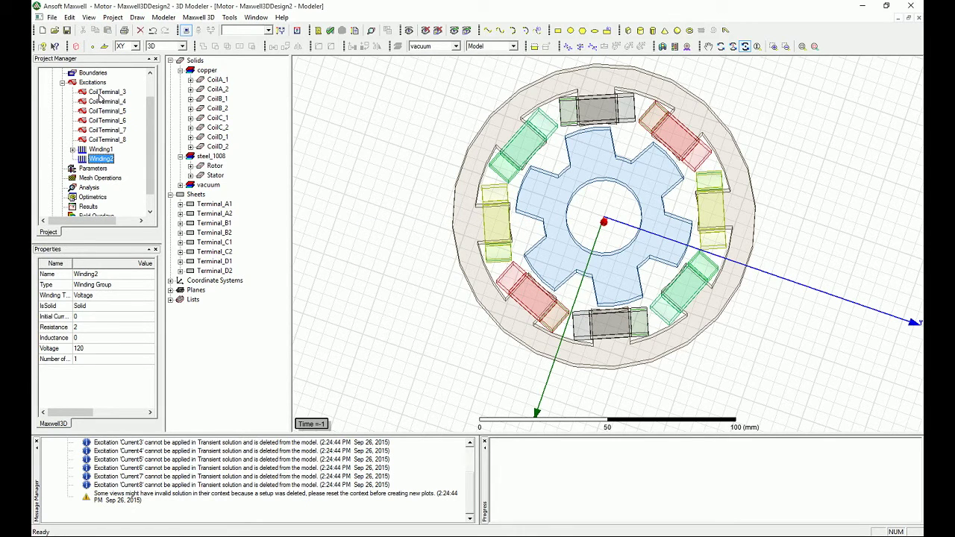
right_click(92, 159)
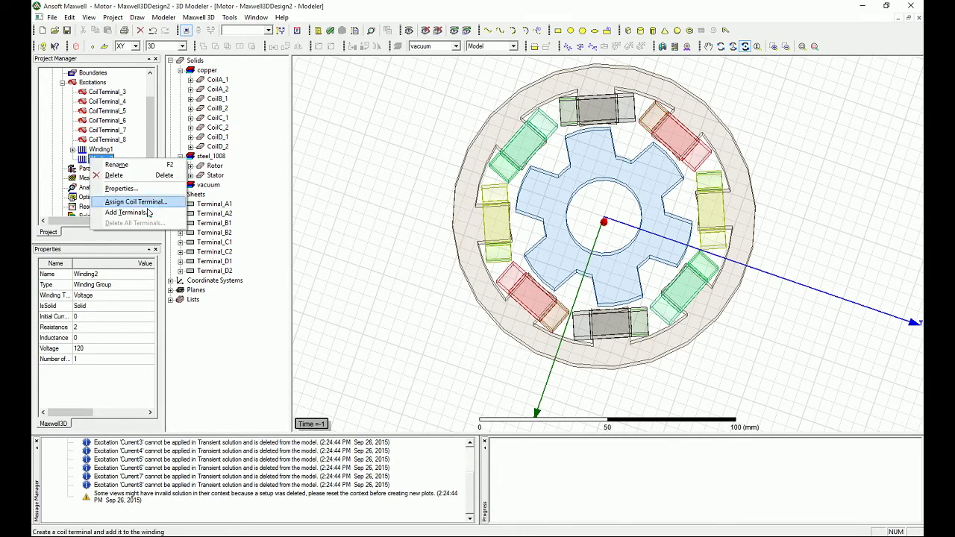
click(149, 213)
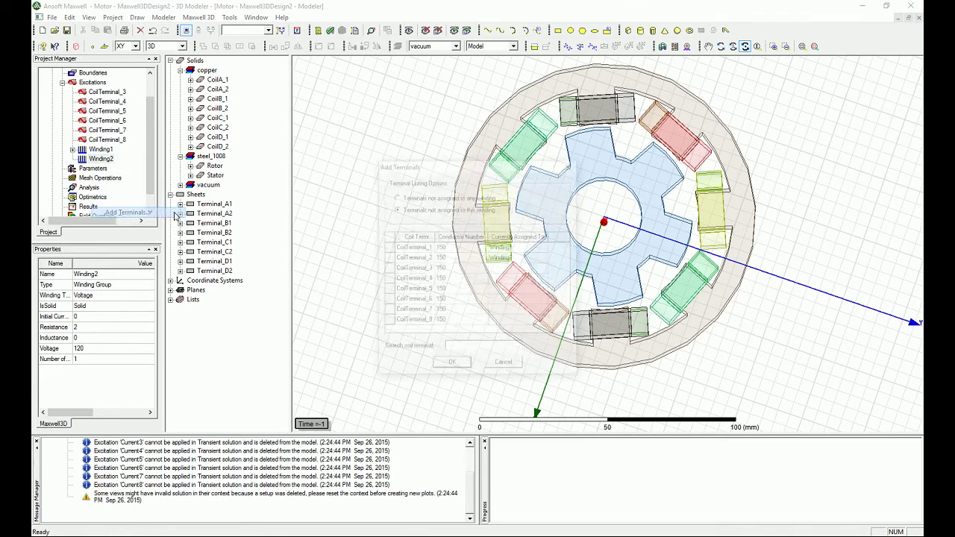
drag(423, 270, 422, 282)
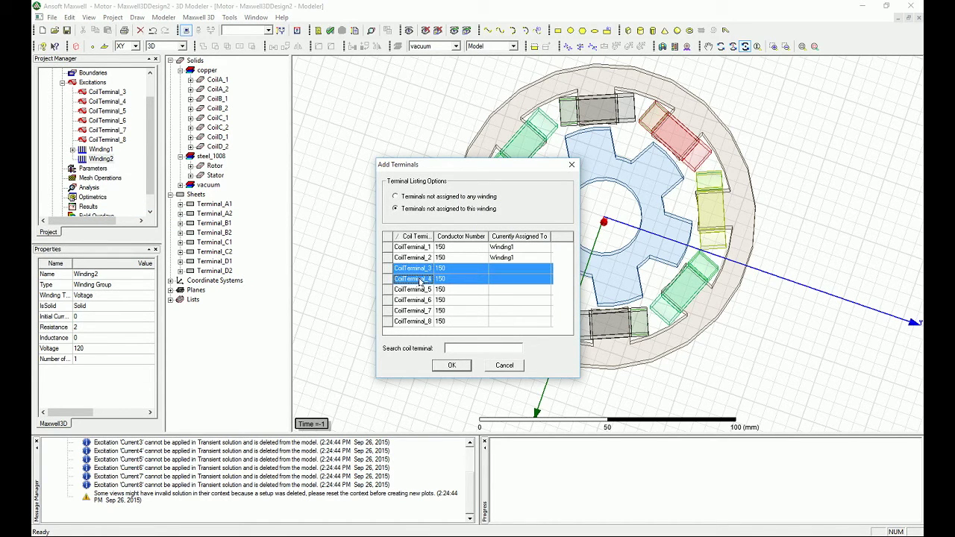
click(465, 365)
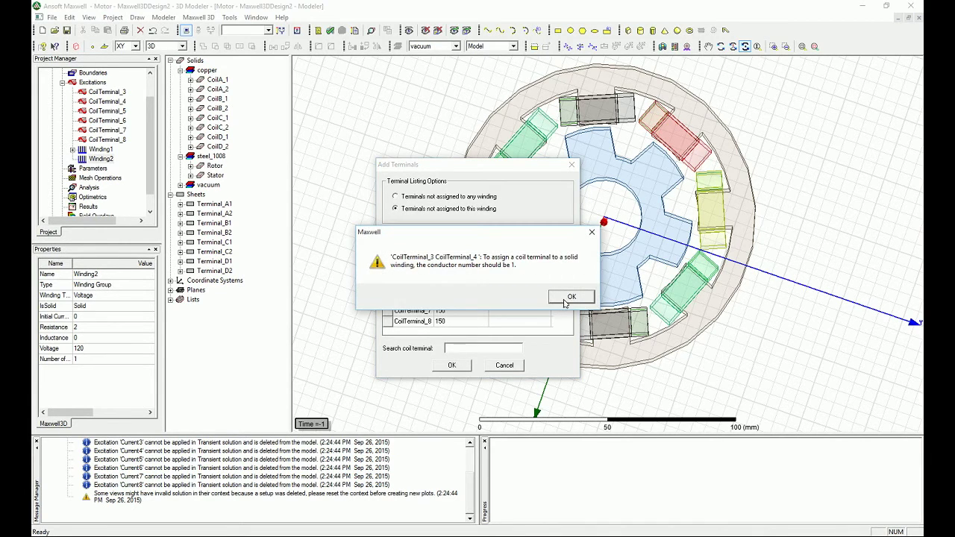
click(567, 298)
click(420, 271)
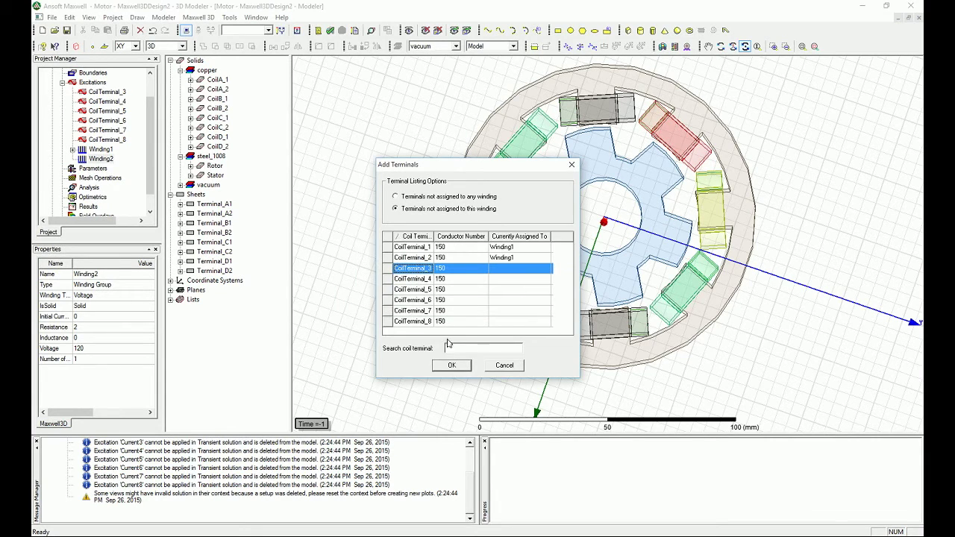
click(451, 365)
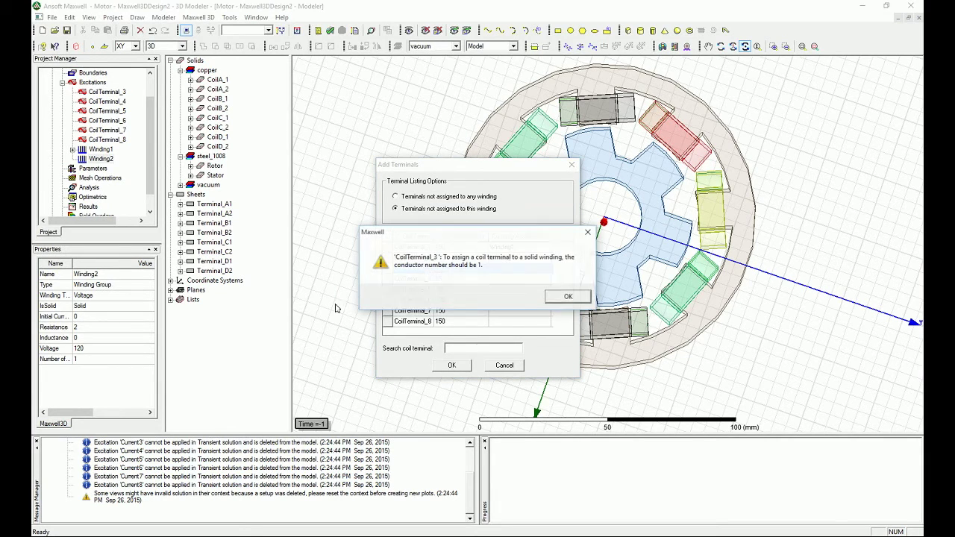
click(569, 297)
click(505, 365)
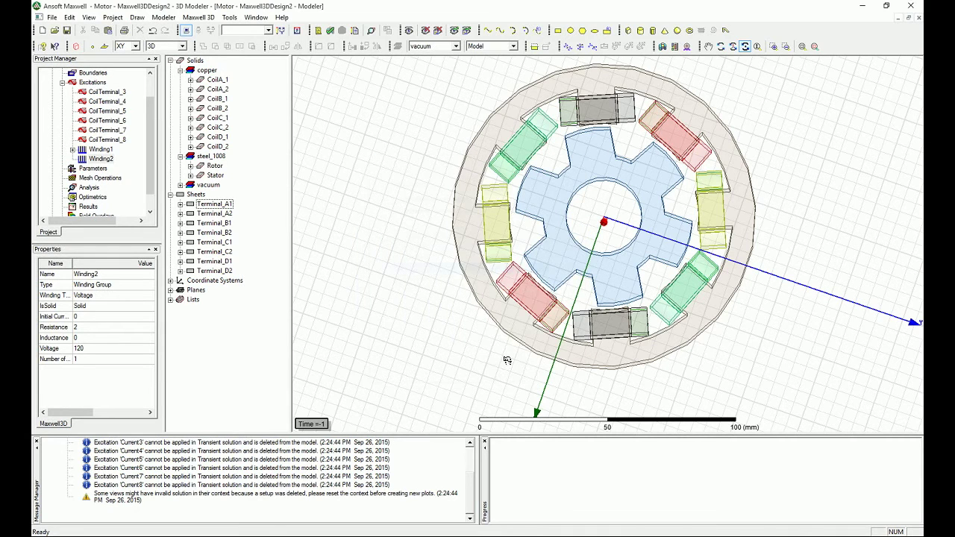
- Change Winding2 to Stranded and add the existing terminals CoilTerminal_3 and CoilTerminal_4 to it
double_click(110, 159)
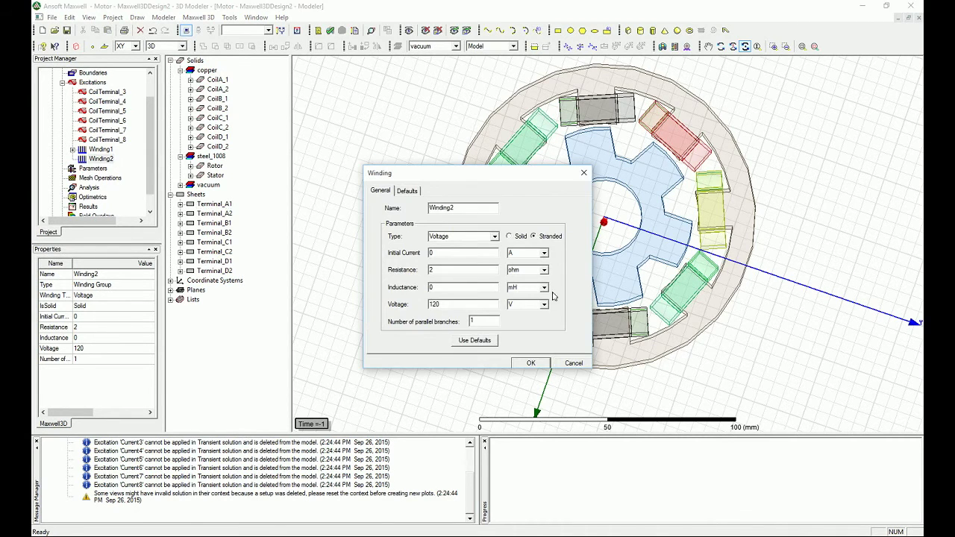
click(535, 362)
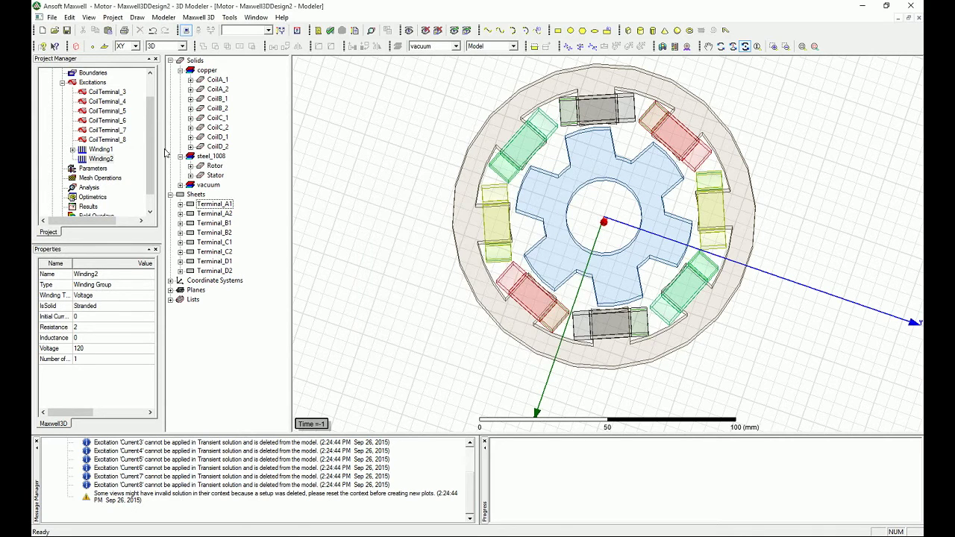
right_click(105, 158)
click(141, 211)
click(429, 269)
shift+click(420, 282)
click(450, 366)
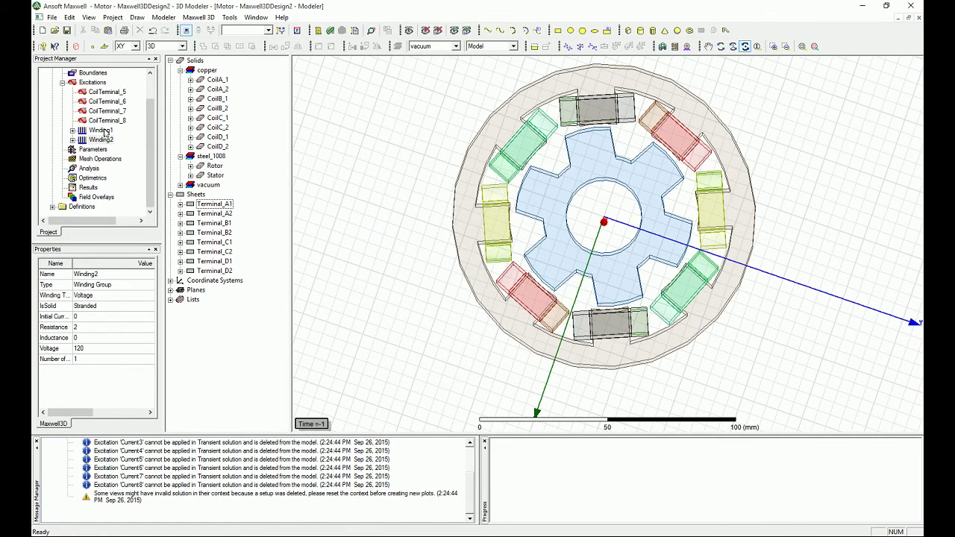
- Create a third winding as a stranded Voltage winding with 2 ohm resistance and 120 V
right_click(93, 82)
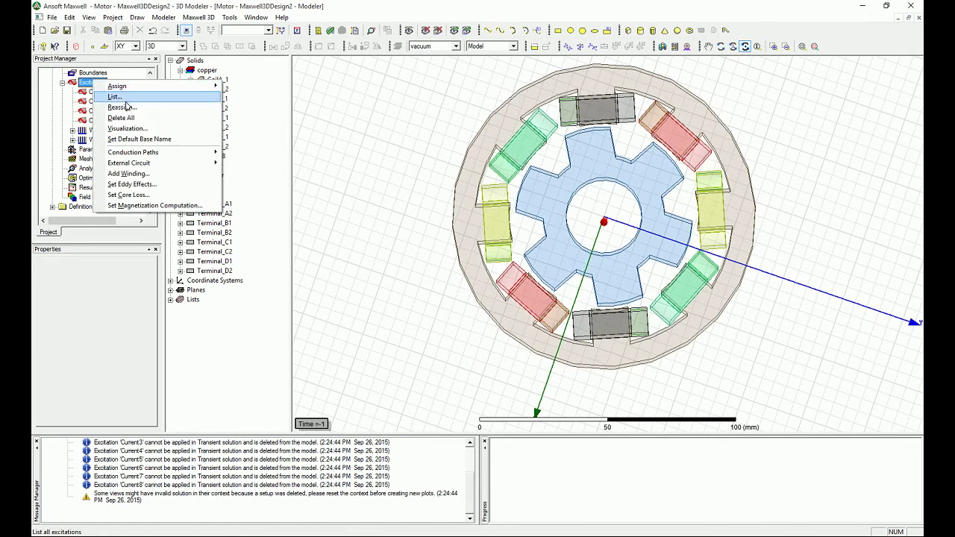
click(130, 173)
click(540, 226)
click(497, 226)
click(448, 243)
double_click(435, 258)
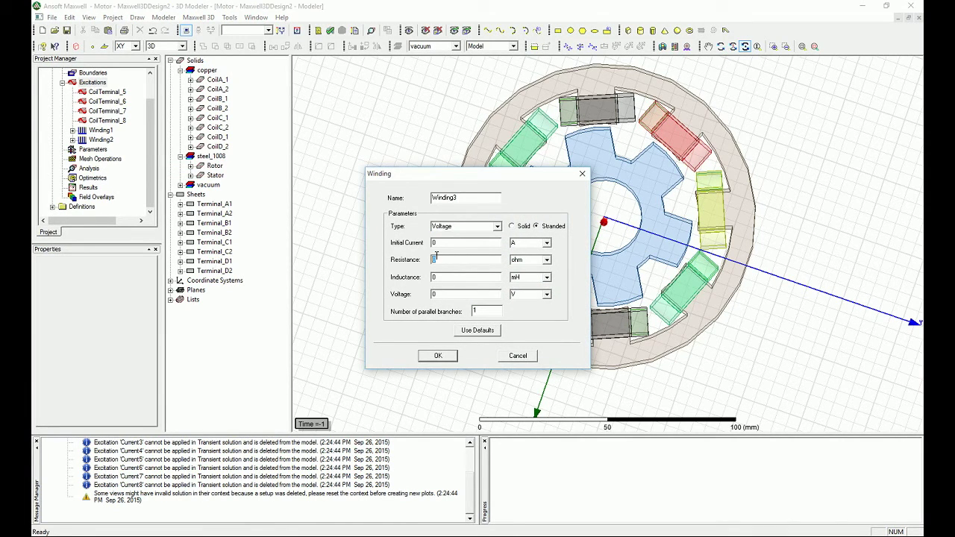
key(Tab)
text(120)
click(438, 355)
- Add the existing terminals CoilTerminal_5 and CoilTerminal_6 to Winding3
right_click(104, 150)
click(144, 206)
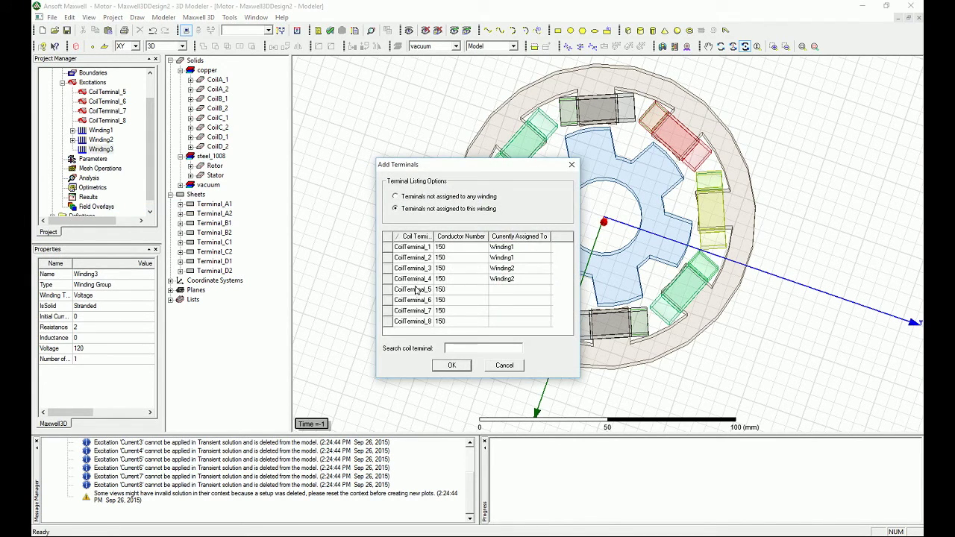
click(416, 290)
shift+click(417, 300)
click(452, 365)
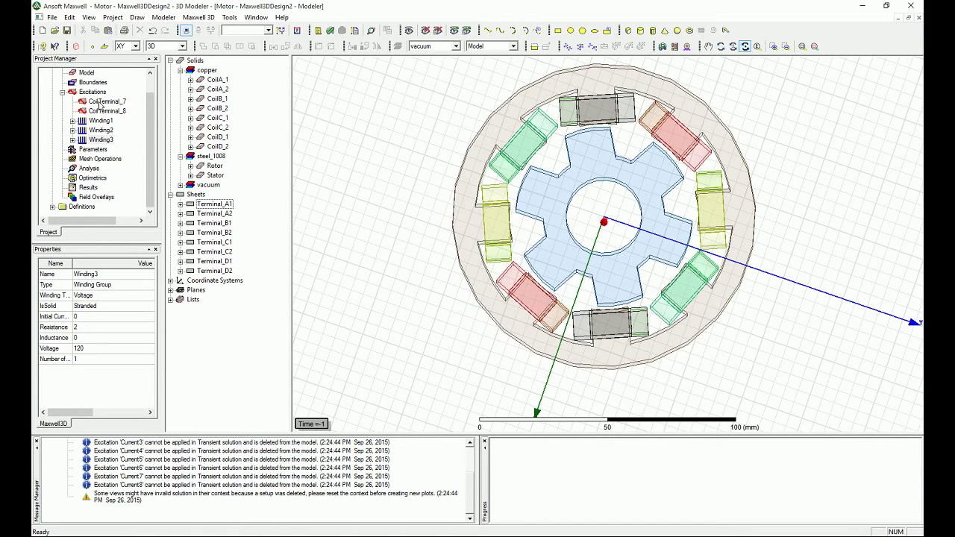
- Create a fourth winding of type Voltage with 2 ohm resistance and 120 V
right_click(92, 91)
click(169, 186)
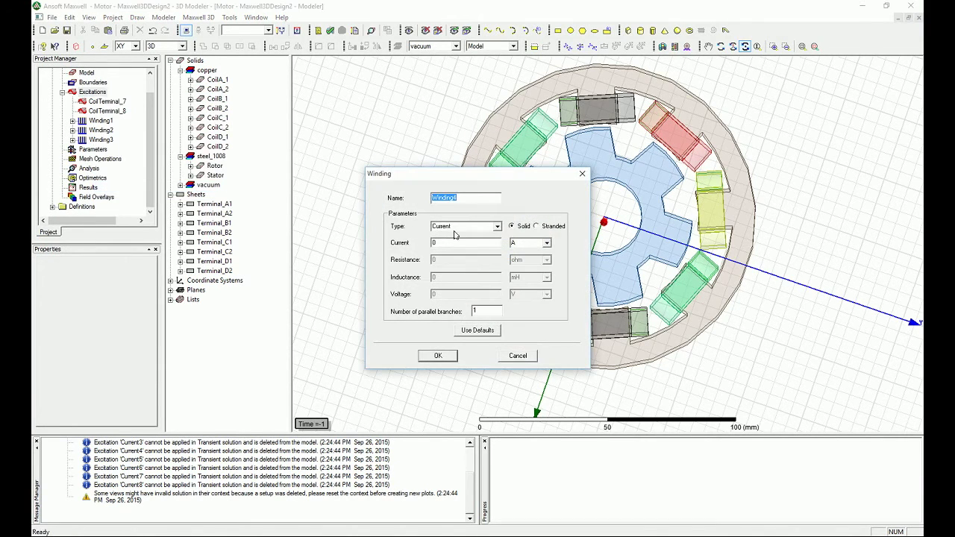
click(496, 226)
click(485, 240)
click(448, 259)
text(2)
drag(443, 295, 387, 298)
text(12)
click(436, 356)
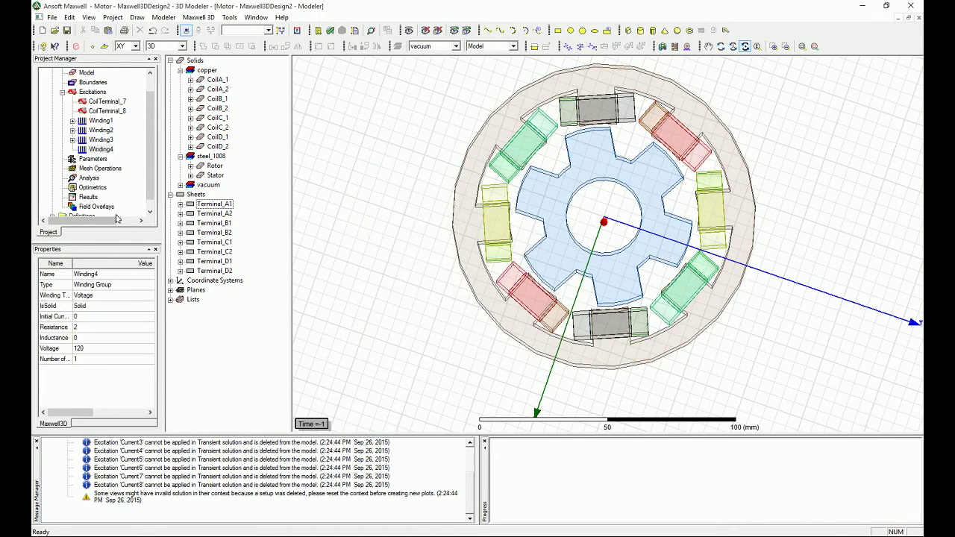
- Try to add CoilTerminal_7 and CoilTerminal_8 to Winding4
right_click(103, 149)
click(135, 204)
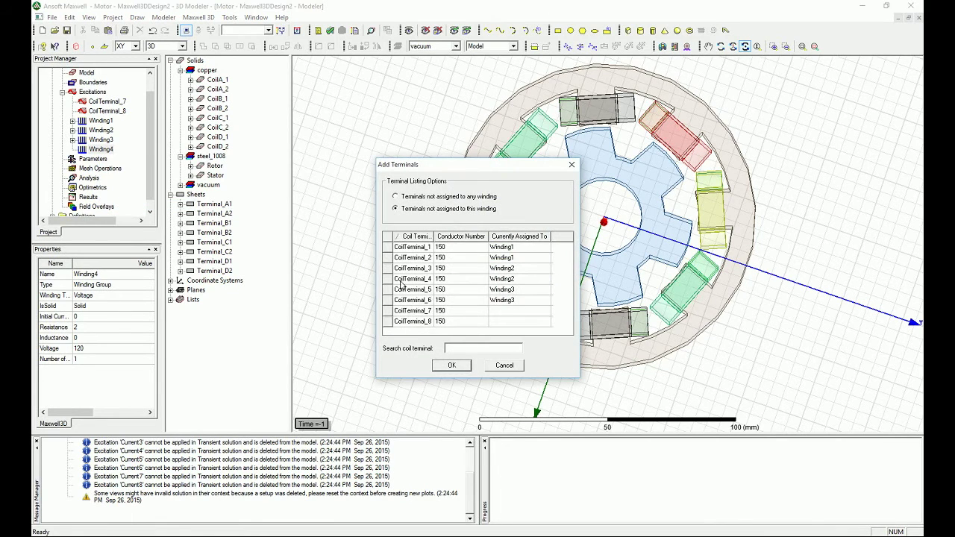
drag(415, 312, 417, 321)
click(452, 365)
click(571, 298)
click(504, 365)
- Change Winding4 to Stranded and add the existing terminals CoilTerminal_7 and CoilTerminal_8 to it
double_click(109, 150)
click(545, 236)
click(527, 363)
right_click(93, 149)
click(135, 204)
click(419, 311)
shift+click(419, 321)
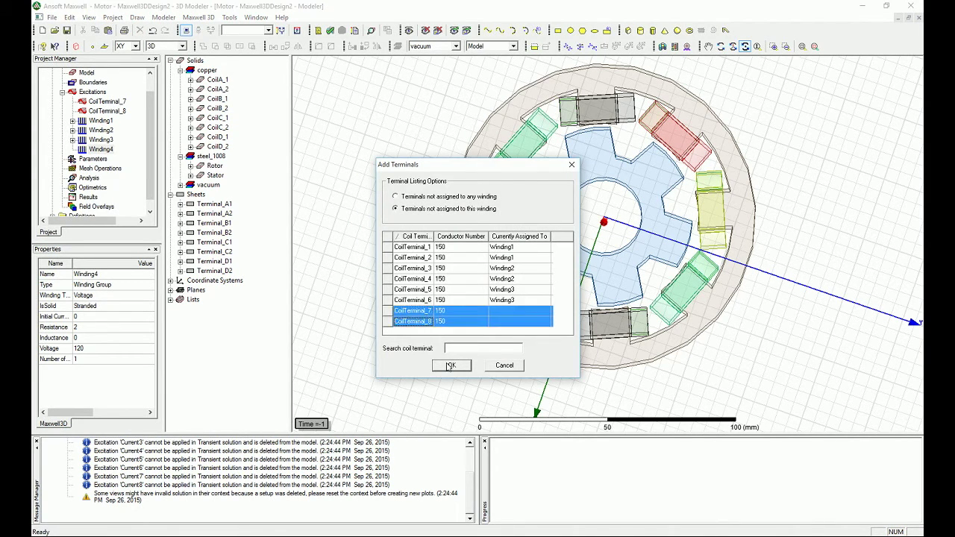
click(451, 365)
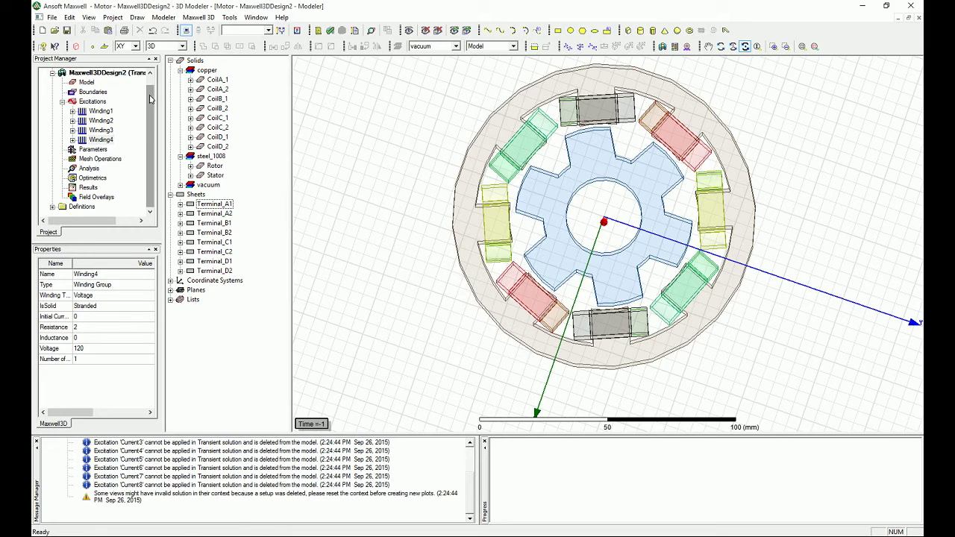
- Set the transparency of all model objects to 0.5
scroll(142, 77, up, 2)
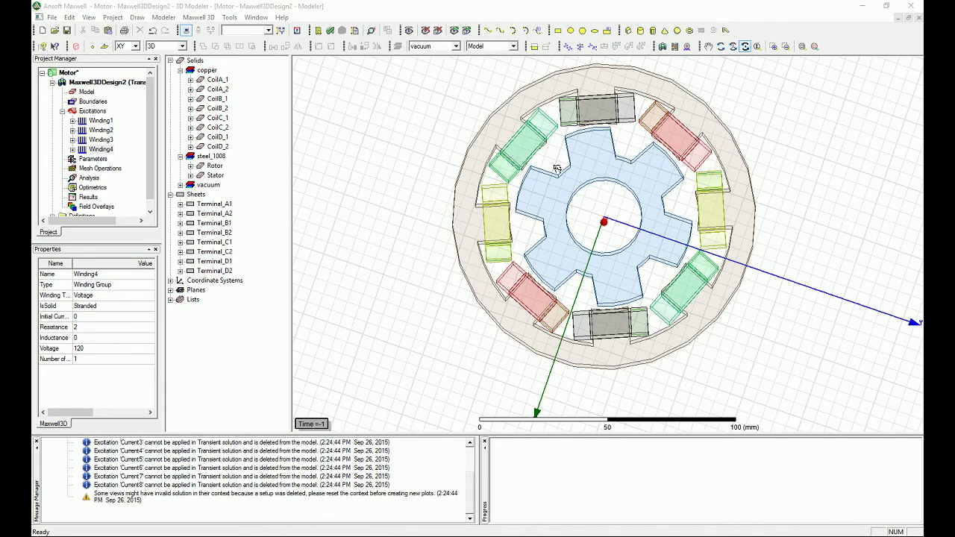
drag(669, 197, 649, 169)
key(Escape)
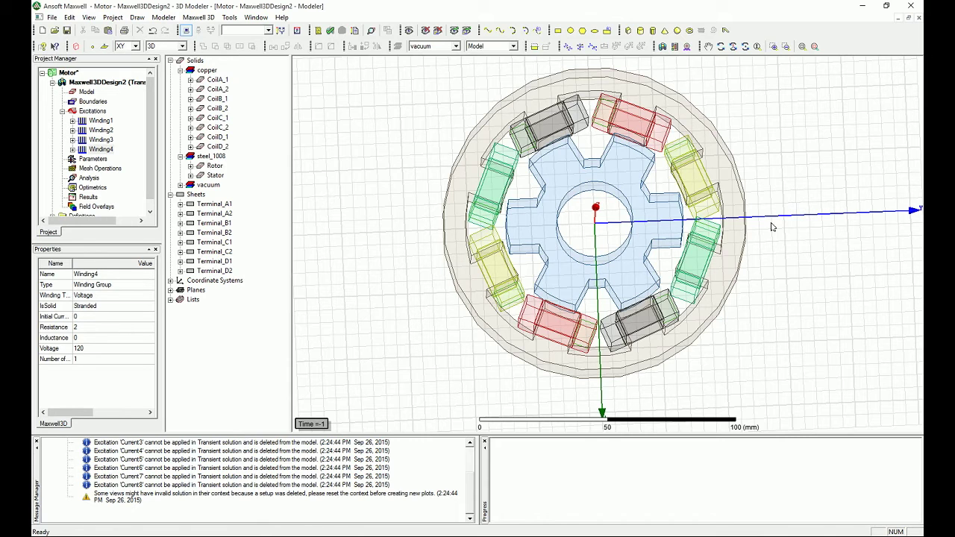
click(772, 227)
key(ctrl+a)
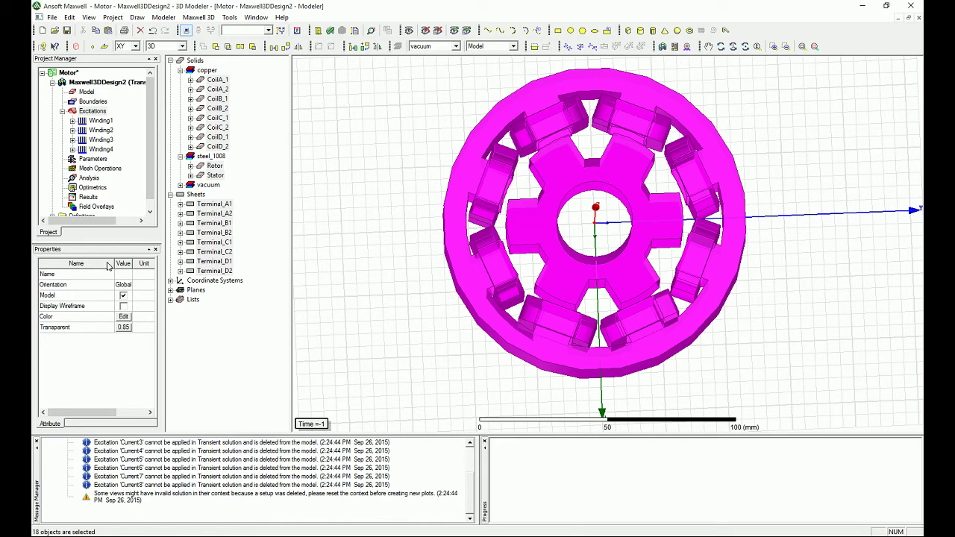
click(124, 327)
mouse_move(497, 266)
mouse_down()
mouse_move(487, 267)
mouse_move(508, 267)
mouse_move(458, 264)
mouse_up()
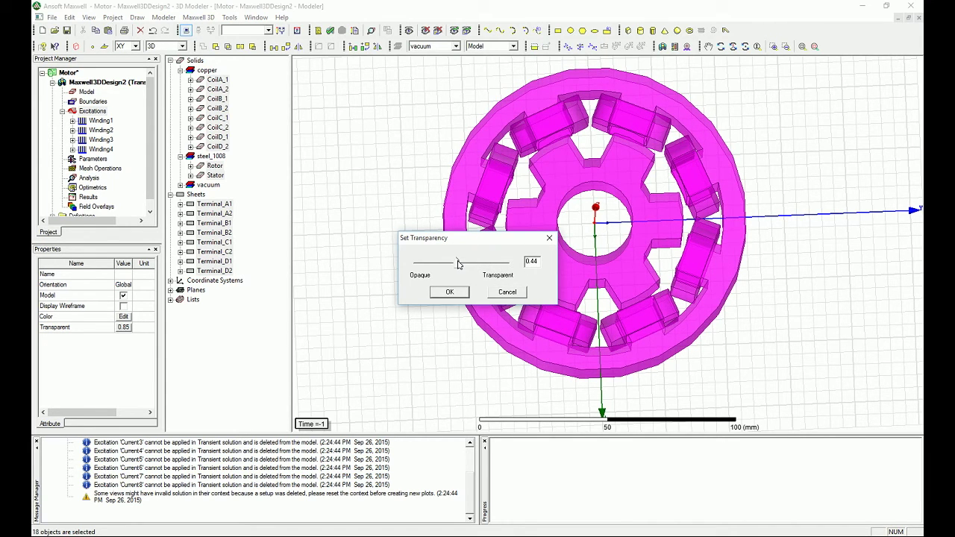
drag(458, 264, 463, 264)
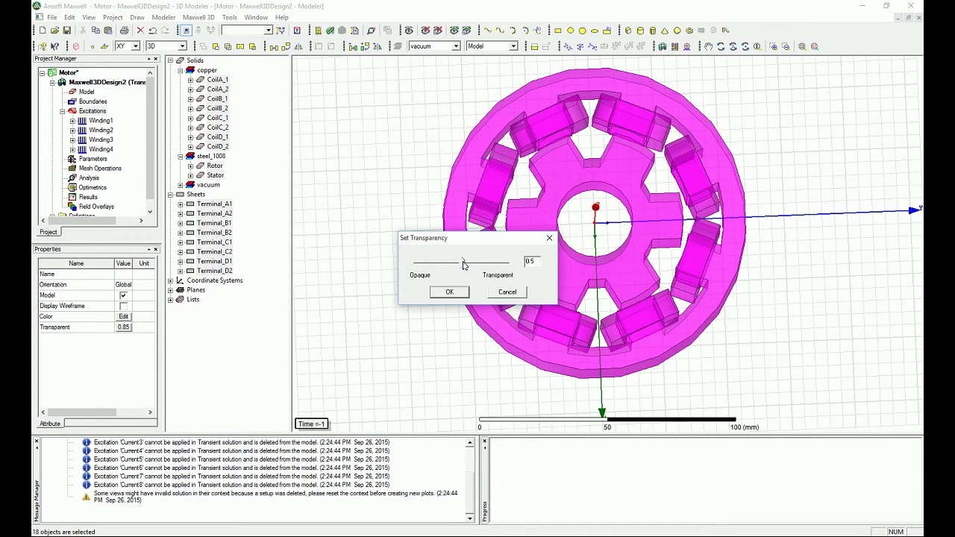
click(449, 291)
click(430, 199)
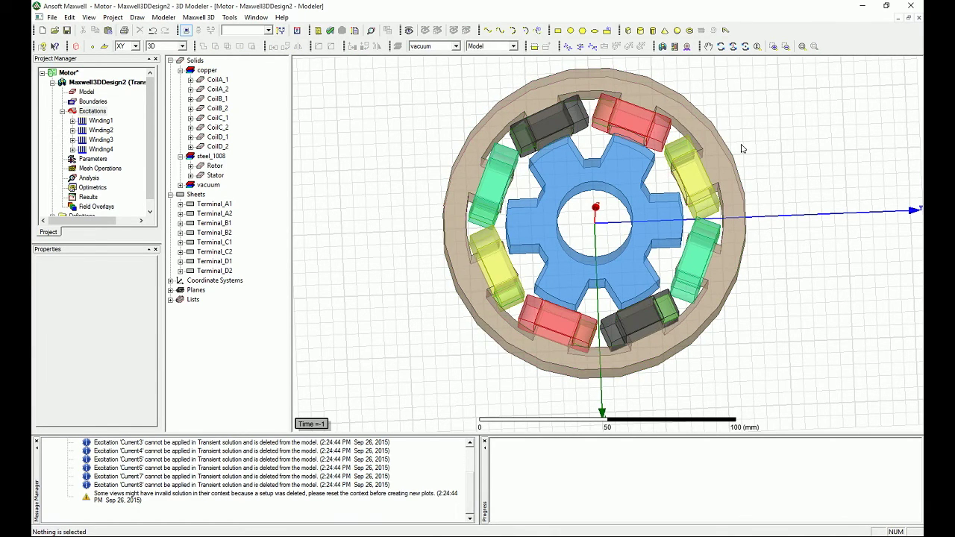
mouse_move(763, 293)
alt+mouse_down()
mouse_move(764, 306)
mouse_move(763, 282)
mouse_move(767, 291)
alt+mouse_up()
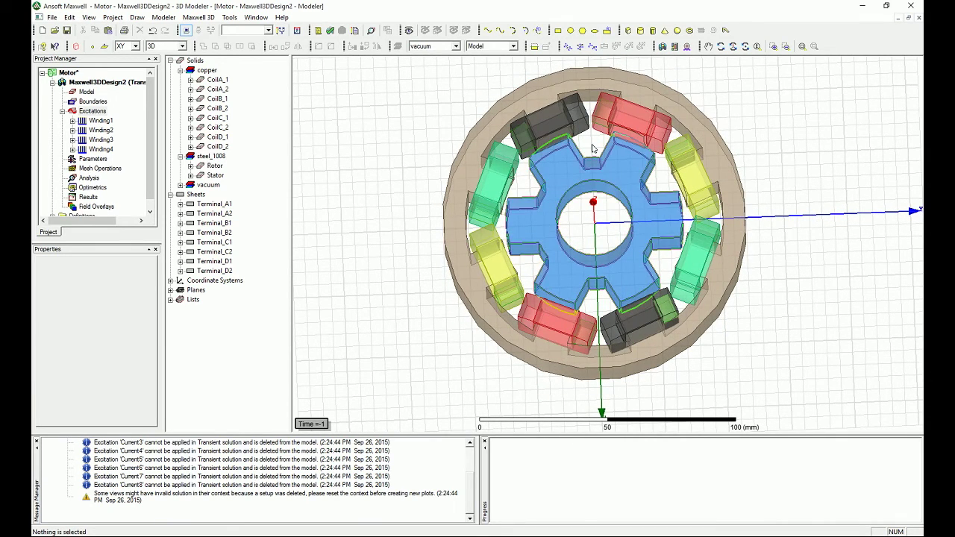
click(606, 121)
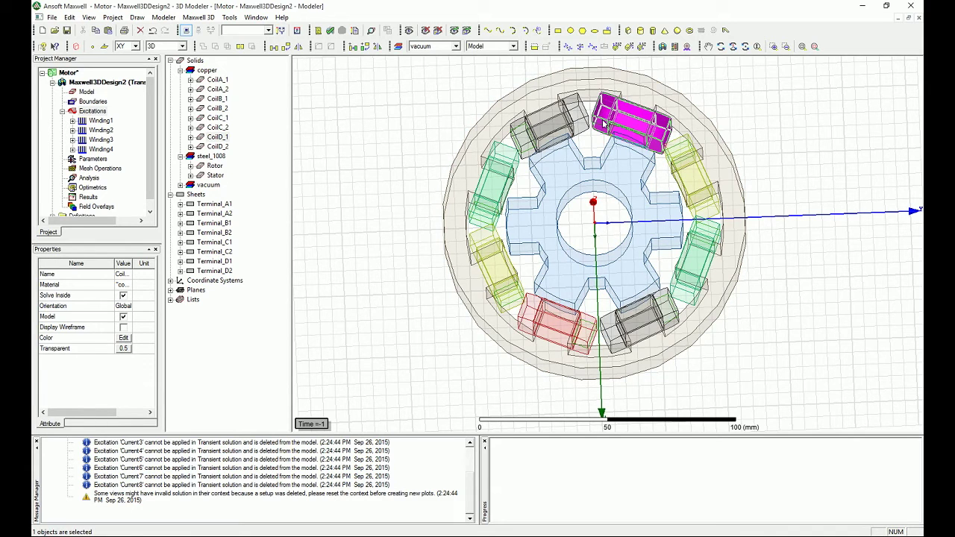
ctrl+click(578, 118)
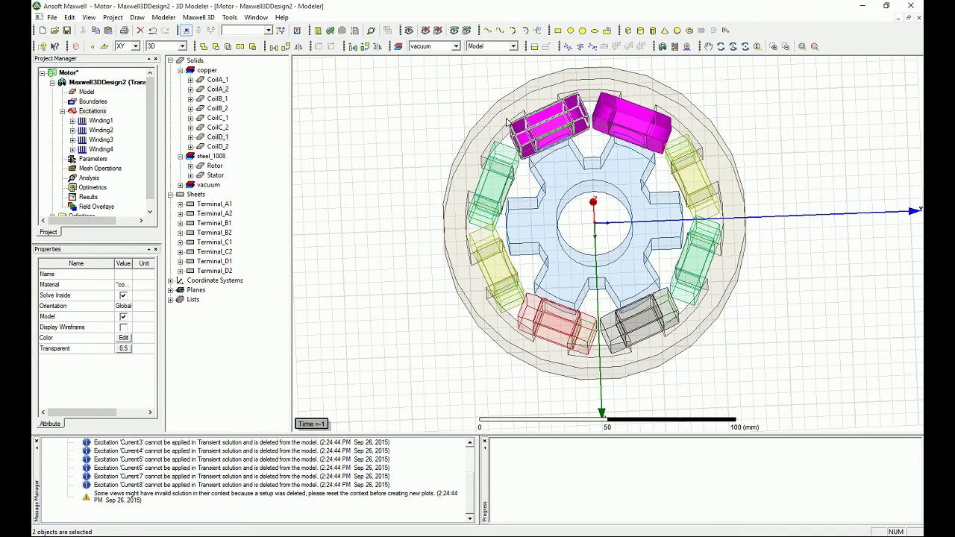
click(436, 98)
- Start a length-based mesh operation inside the selection for all eight copper coils, CoilA_1 through CoilD_2
click(218, 79)
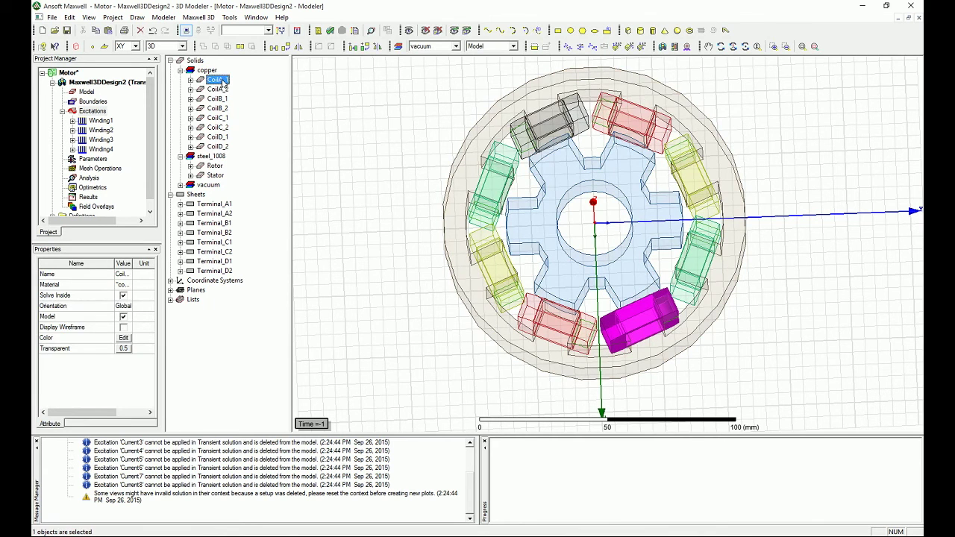
ctrl+click(217, 89)
ctrl+click(217, 98)
ctrl+click(218, 108)
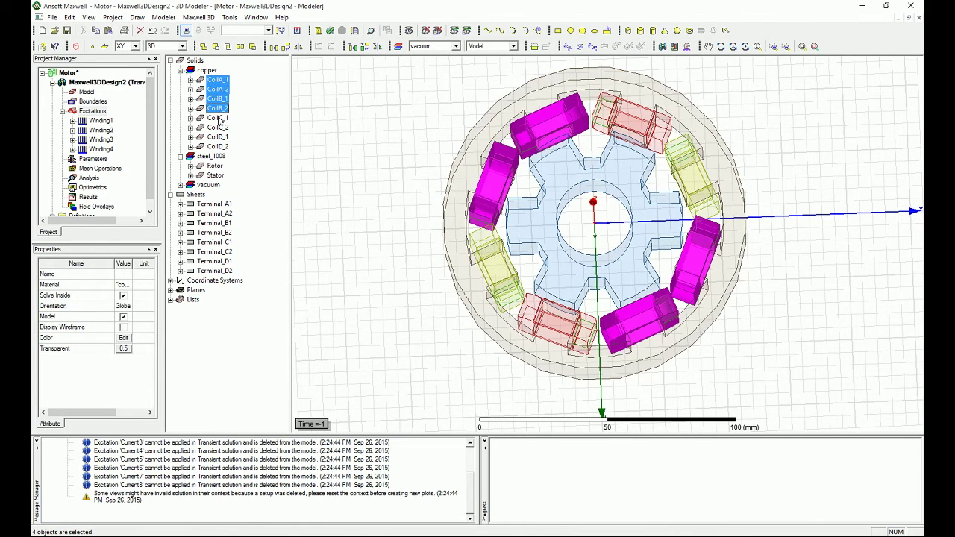
ctrl+click(217, 118)
ctrl+click(218, 128)
ctrl+click(218, 137)
ctrl+click(218, 146)
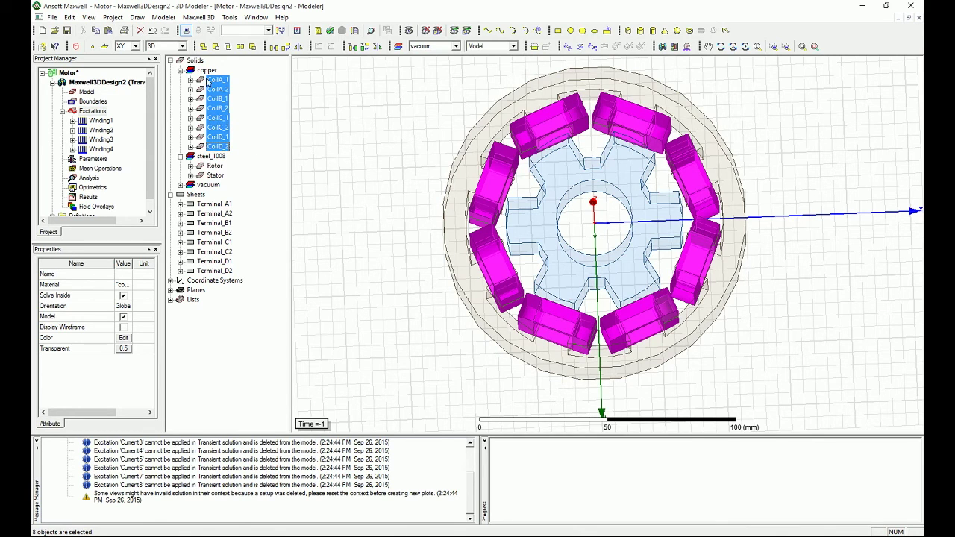
right_click(212, 80)
mouse_move(294, 207)
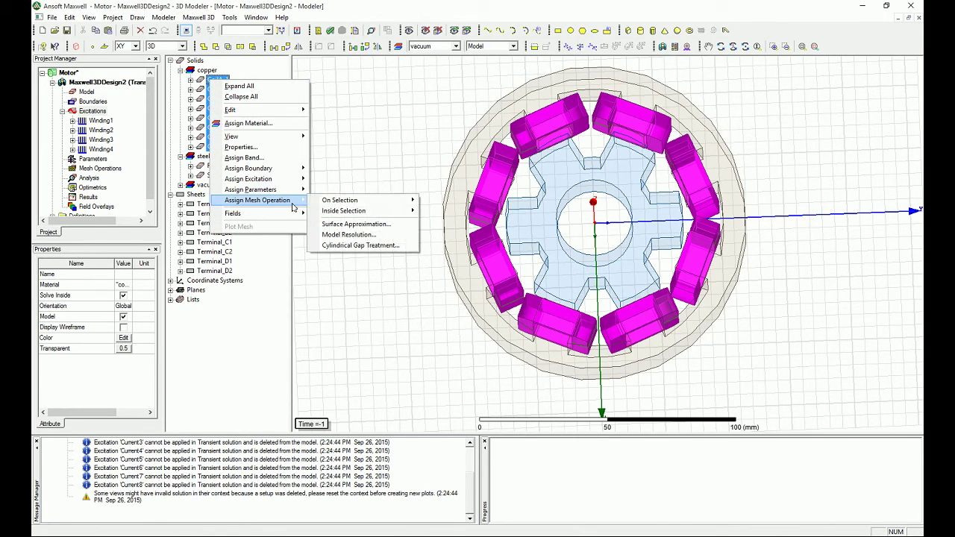
mouse_move(369, 202)
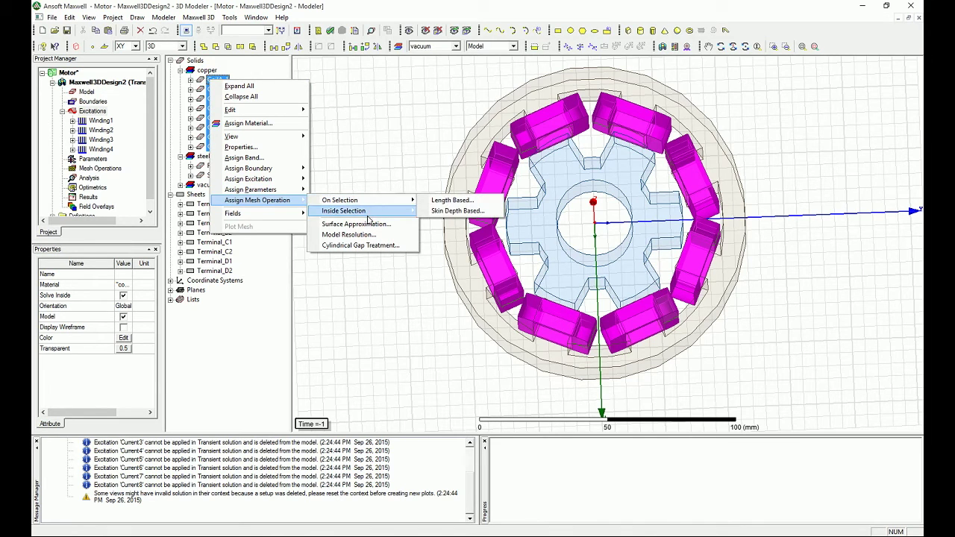
click(443, 211)
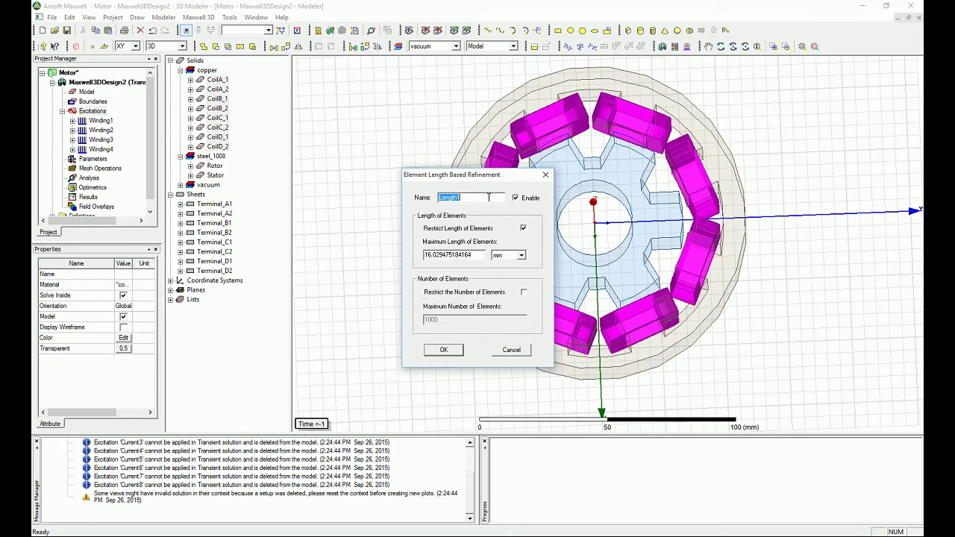
- Name the coil refinement Coil_mesh, lift the element length restriction and limit the number of elements to 16000
text(Coils)
text(mesh)
click(524, 292)
click(523, 227)
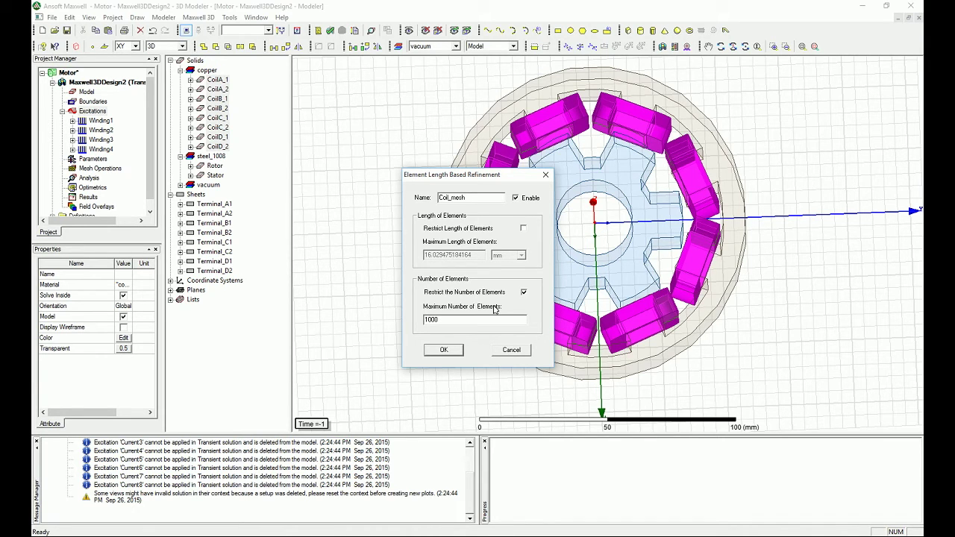
drag(443, 320, 339, 318)
text(16000)
click(444, 350)
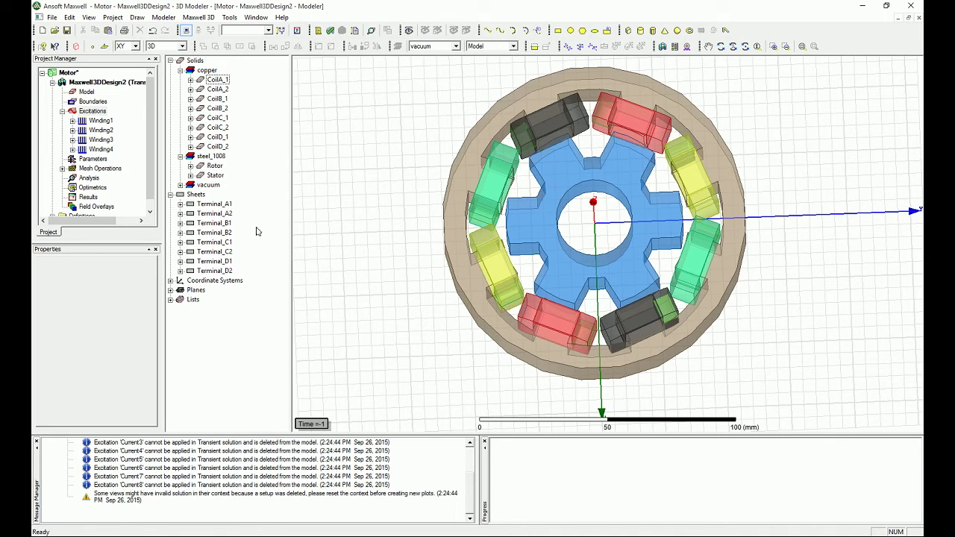
- Start a length-based mesh operation inside the selection for the Rotor and Stator
click(216, 166)
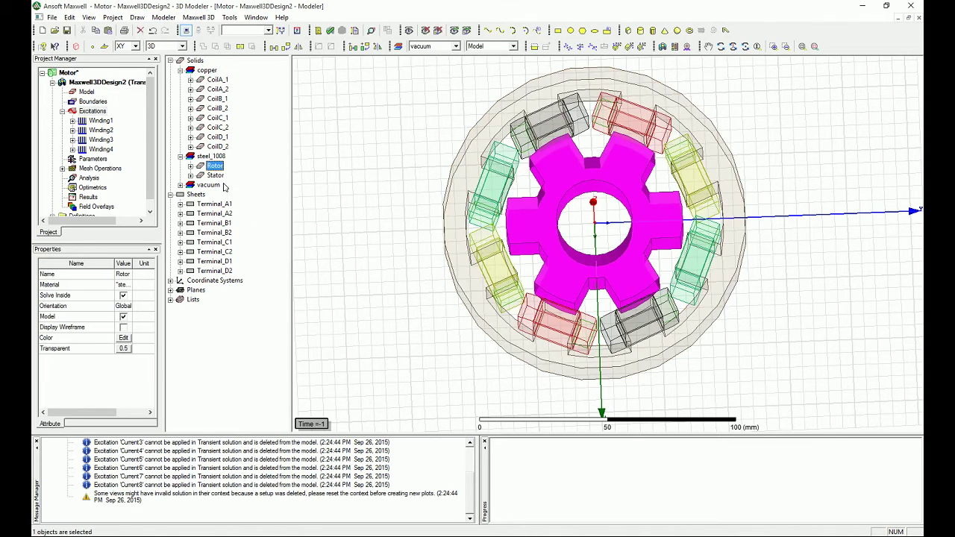
ctrl+click(215, 176)
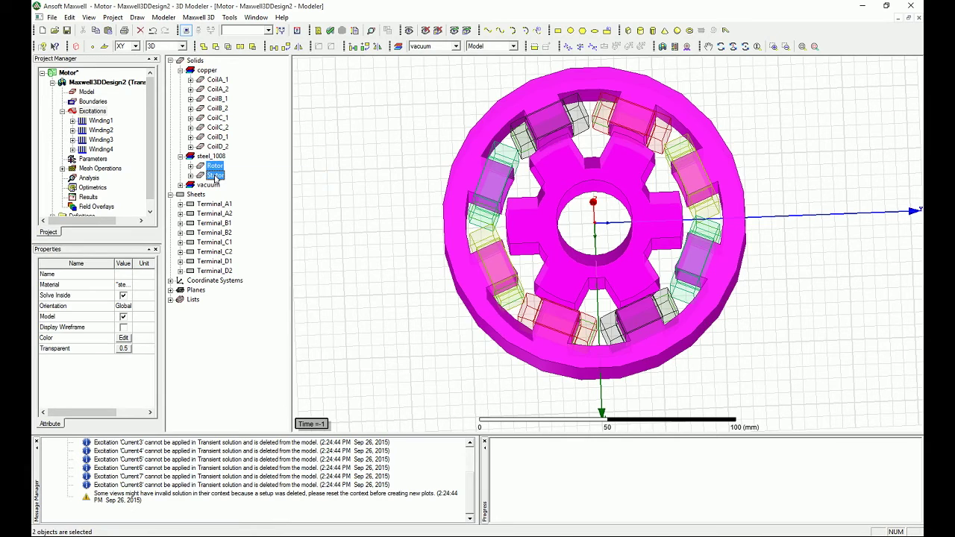
right_click(216, 176)
mouse_move(300, 296)
mouse_move(410, 307)
click(452, 305)
- Name the rotor and stator refinement Mesh_Rest, lift the element length restriction and limit the number of elements to 4000
click(523, 227)
text(Mesh_)
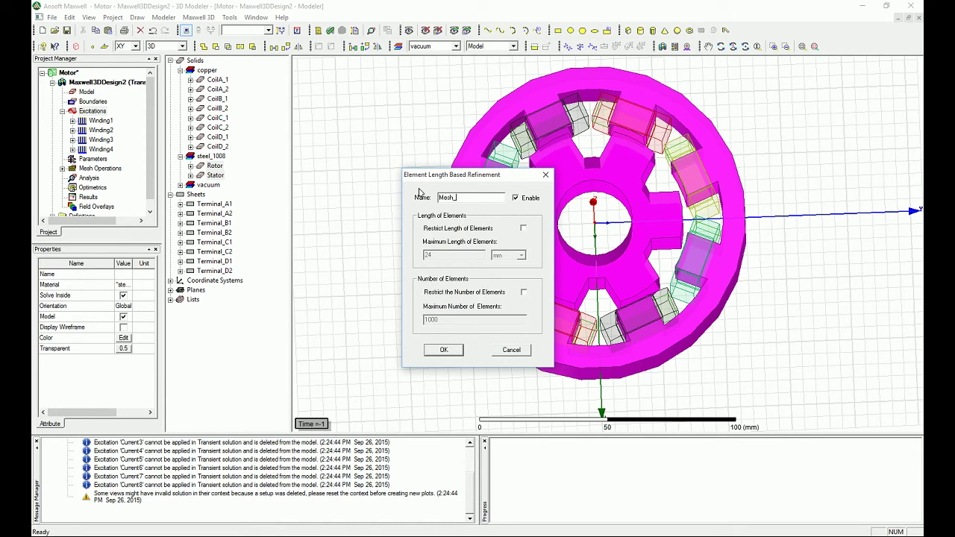
text(Rest)
click(523, 292)
key(Tab)
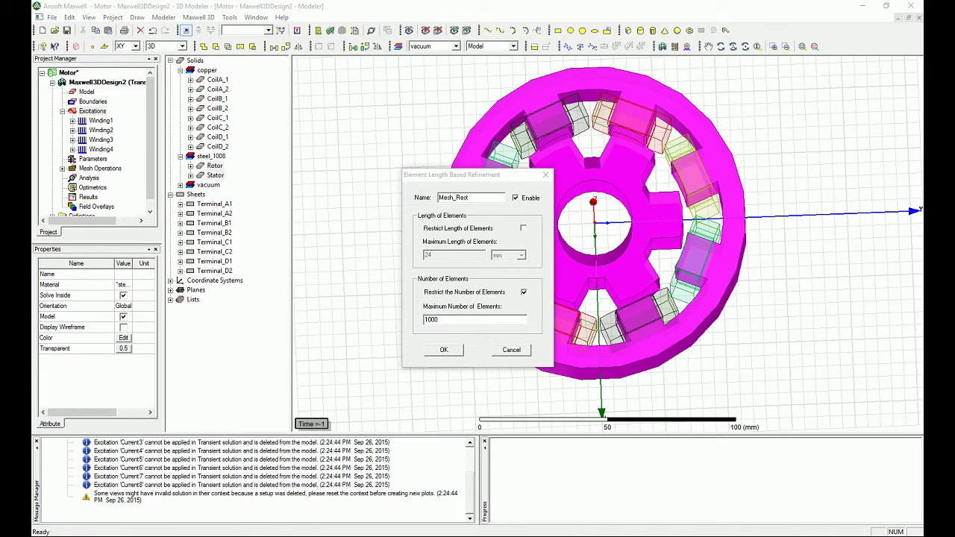
click(341, 326)
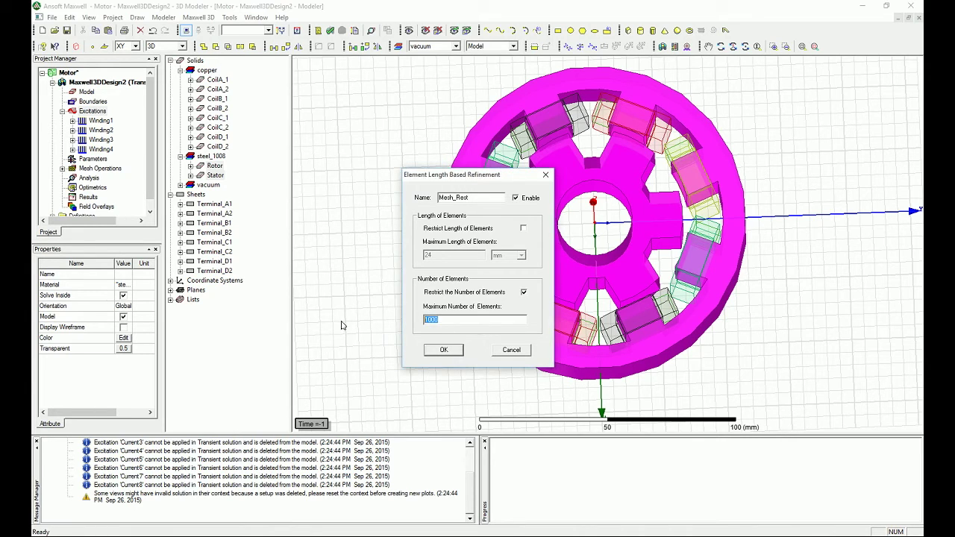
text(4000)
click(442, 351)
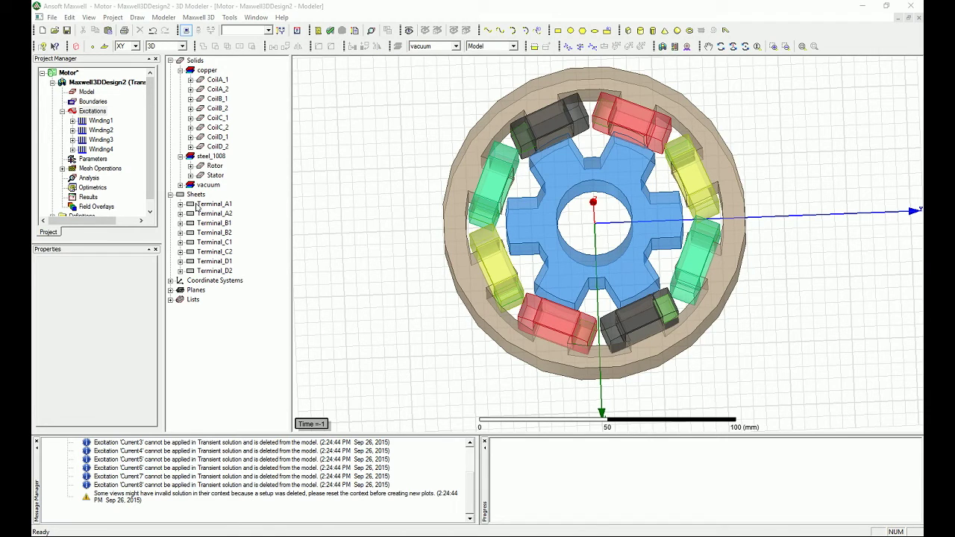
- Add a transient solution setup with a stop time of 20 ms and open its time step for editing
click(87, 179)
right_click(85, 182)
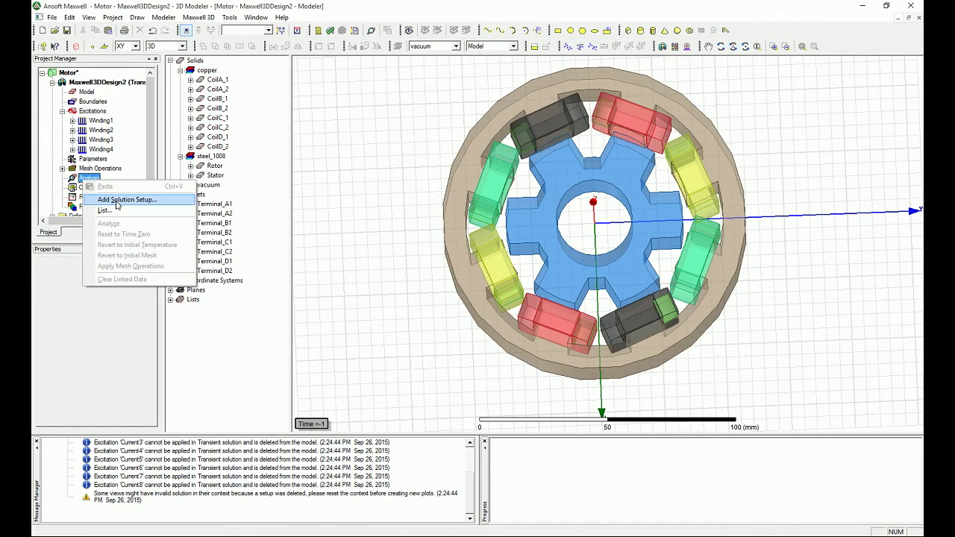
click(117, 200)
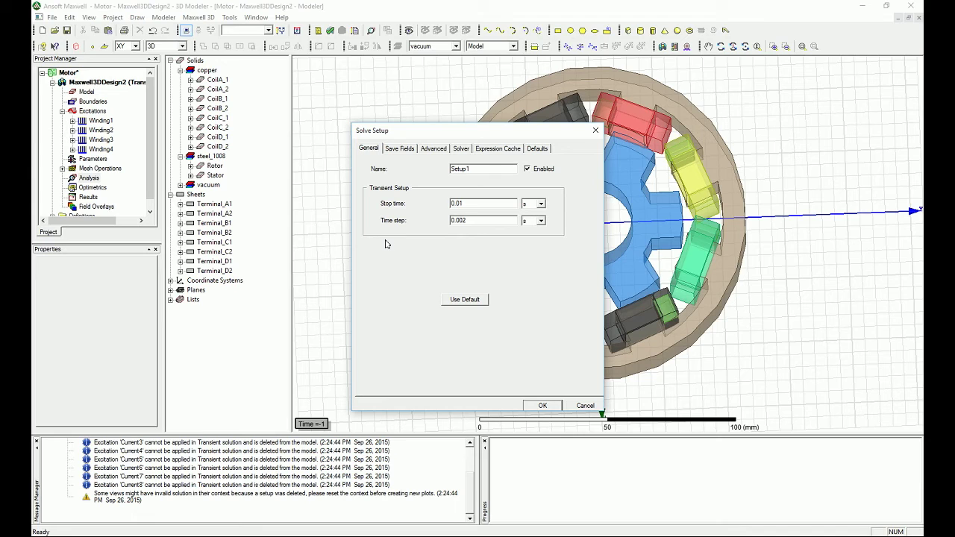
click(480, 203)
drag(487, 203, 354, 204)
text(20)
click(541, 204)
click(530, 241)
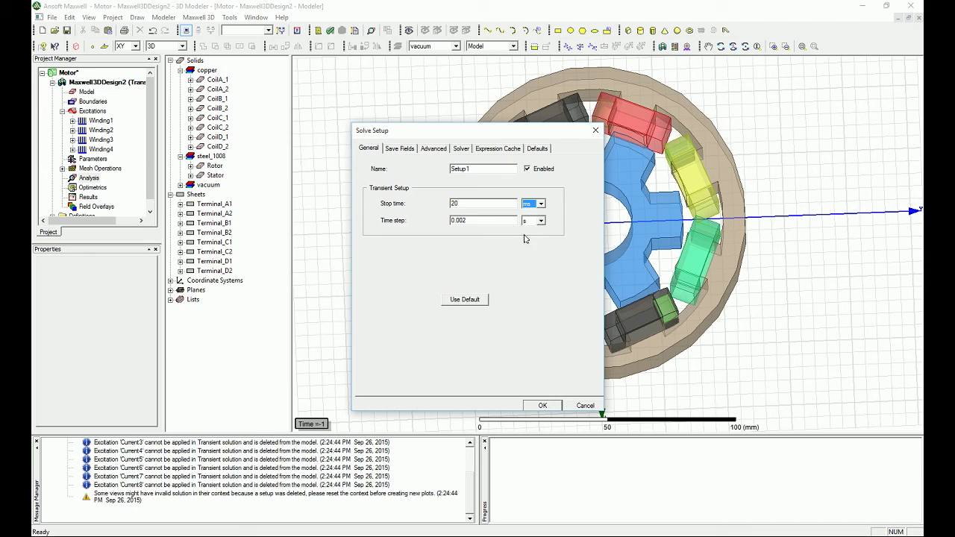
double_click(488, 222)
- Keep the Linear Step sweep type for saved fields, review the remaining solve setup options and accept the setup
click(408, 148)
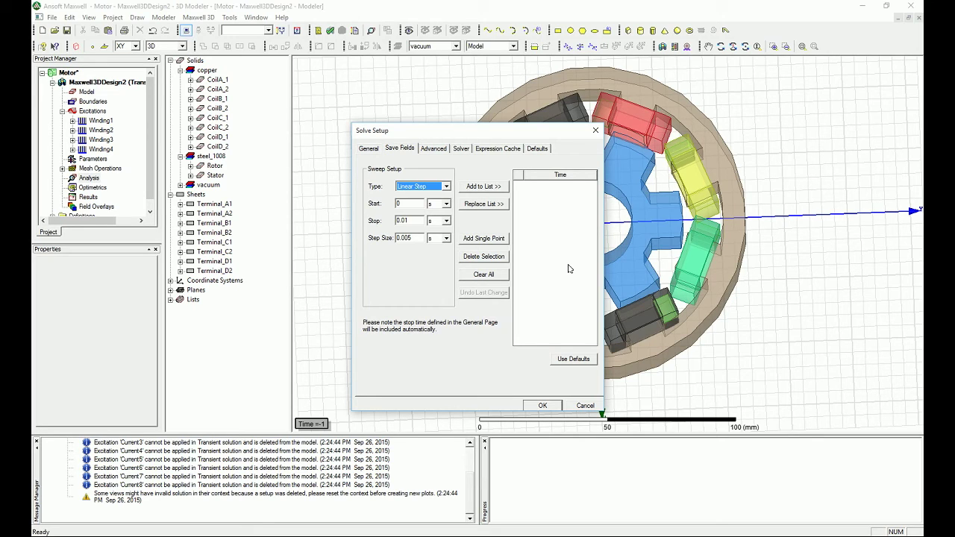
click(446, 185)
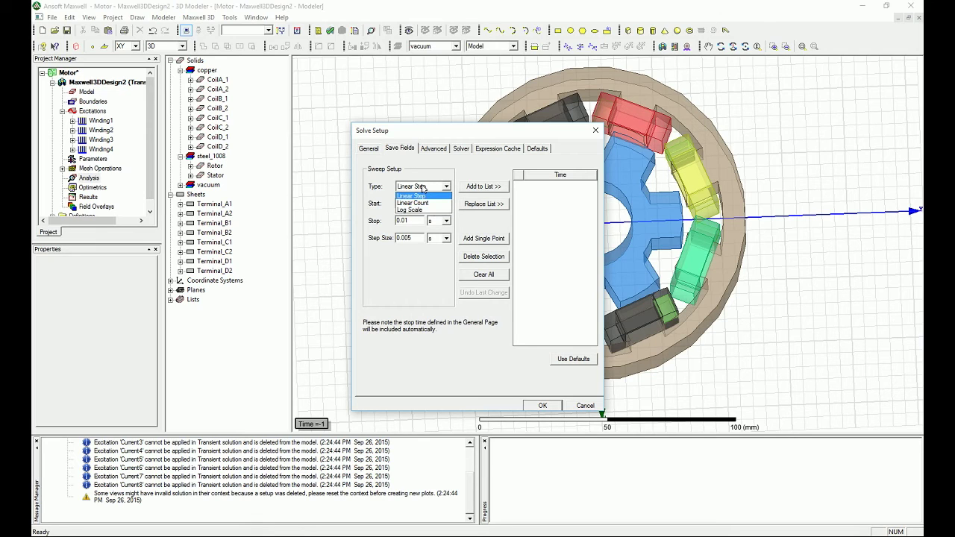
click(425, 195)
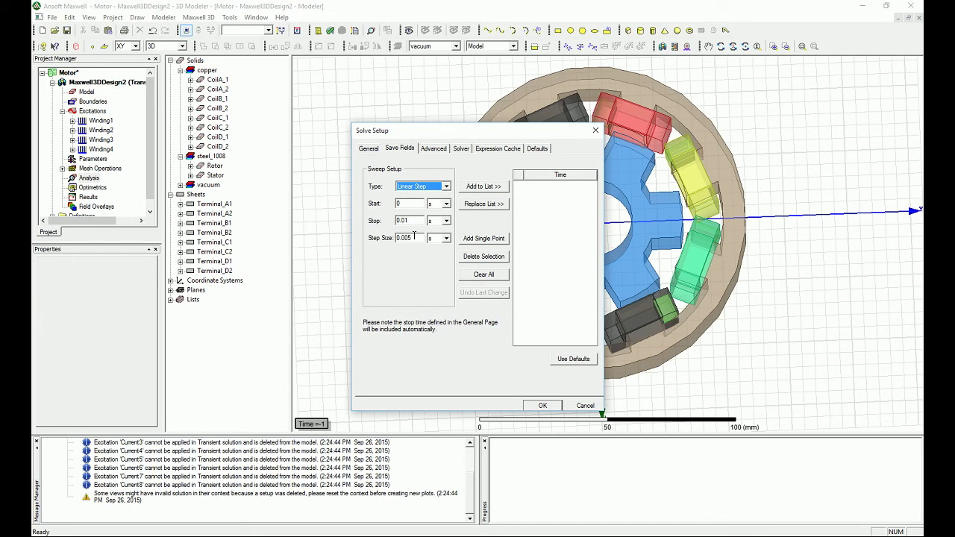
click(431, 152)
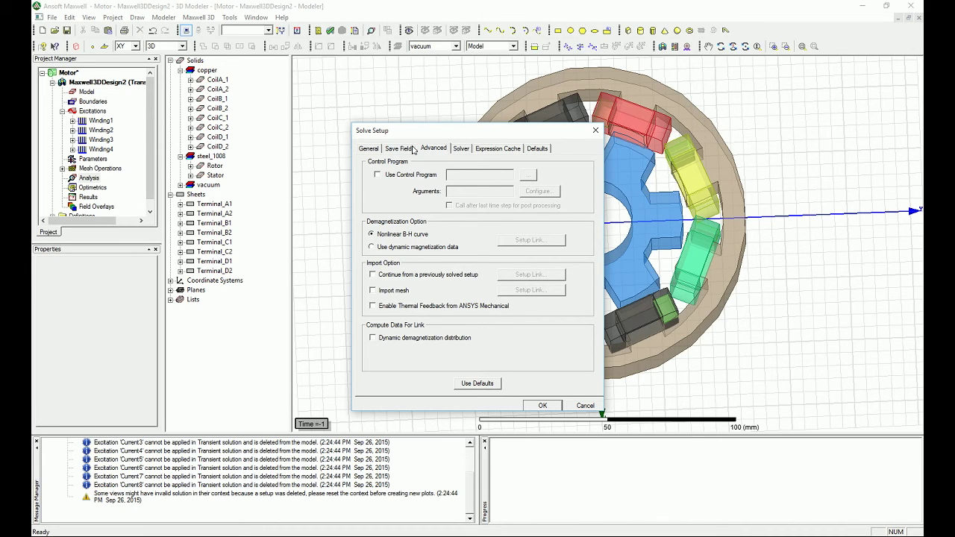
click(412, 148)
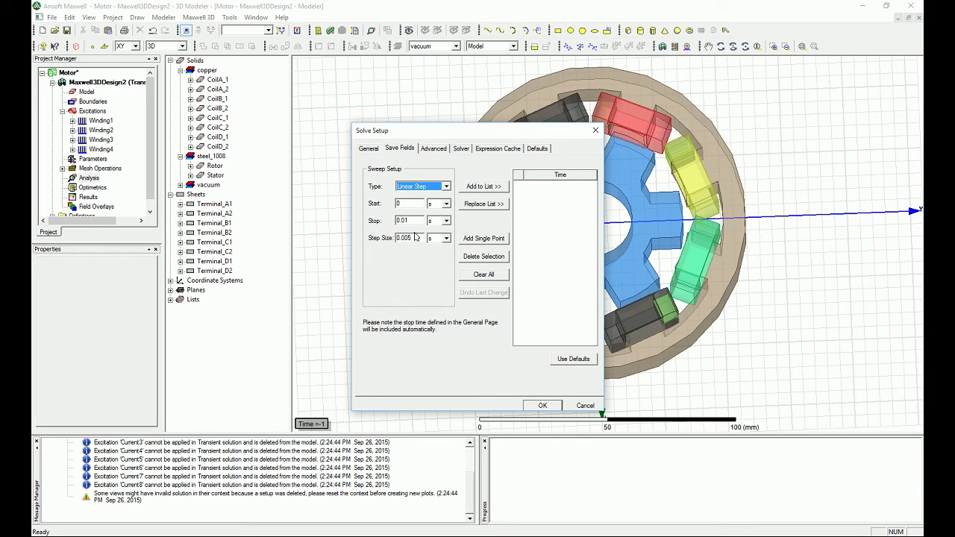
click(447, 152)
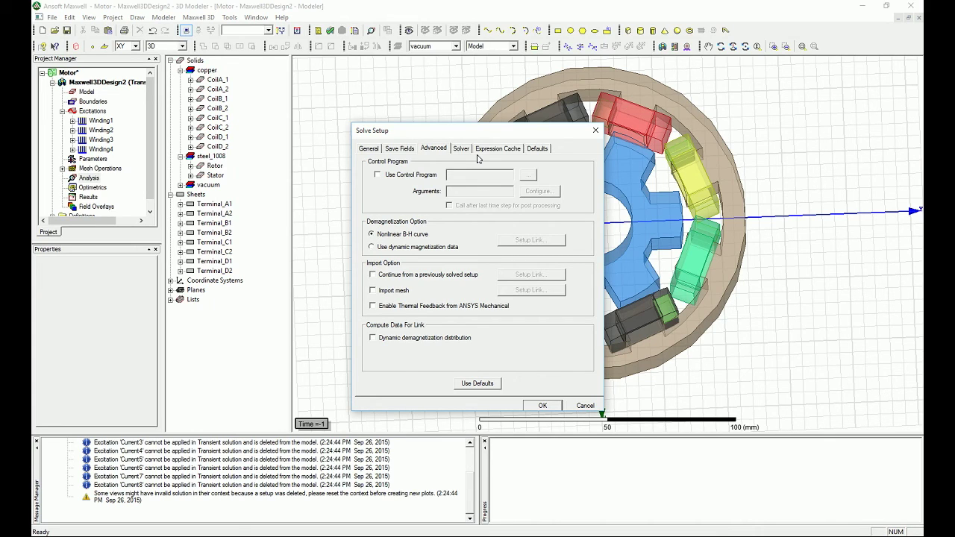
click(470, 152)
click(490, 151)
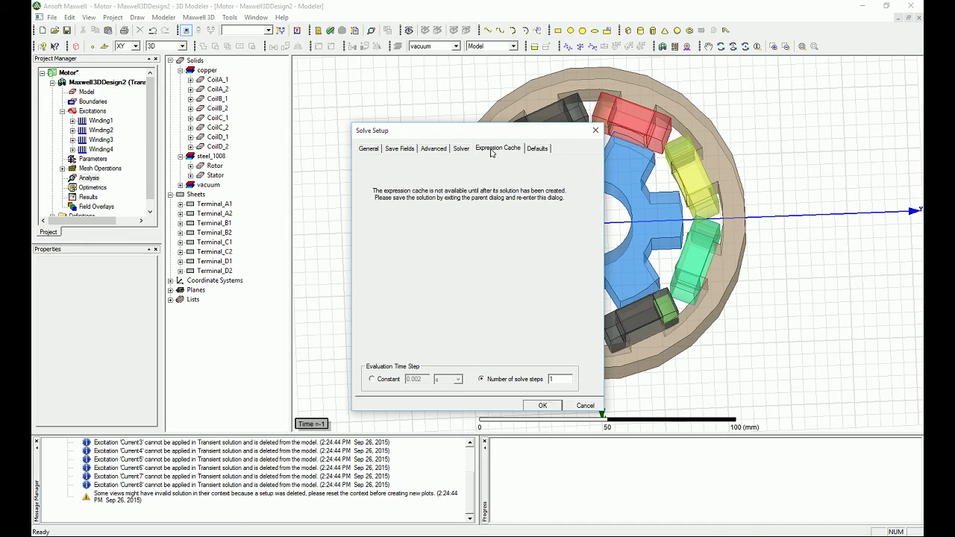
click(544, 149)
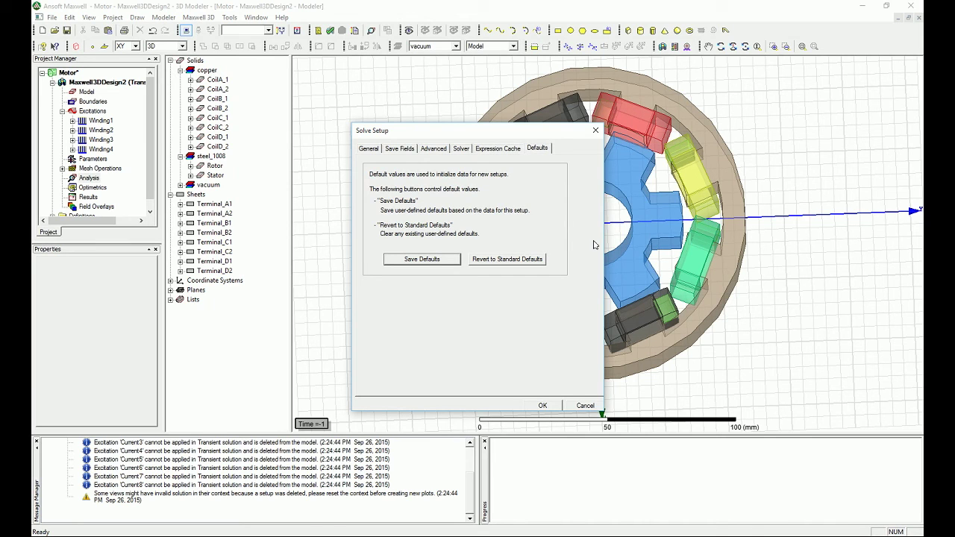
click(542, 405)
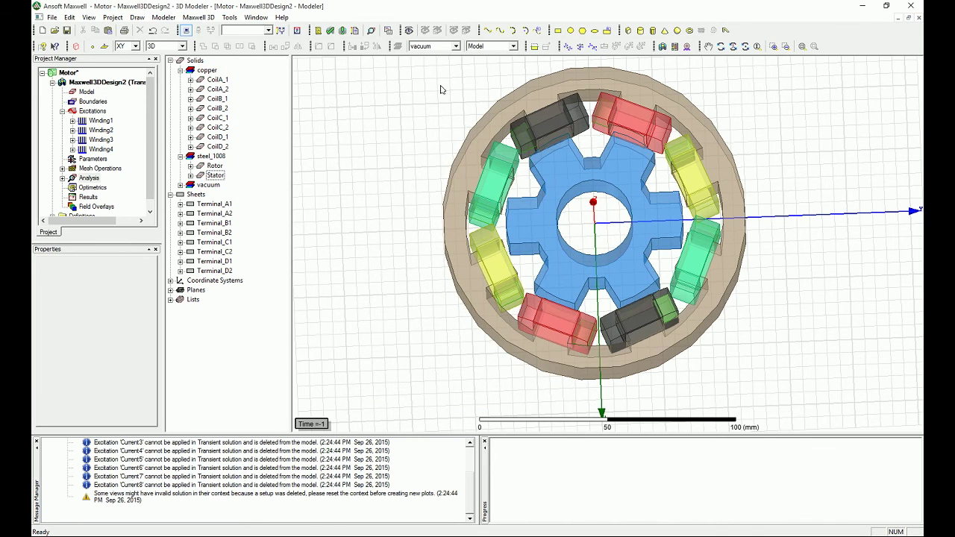
- Run a validation check on the motor's transient design and close the report after reviewing it
click(333, 31)
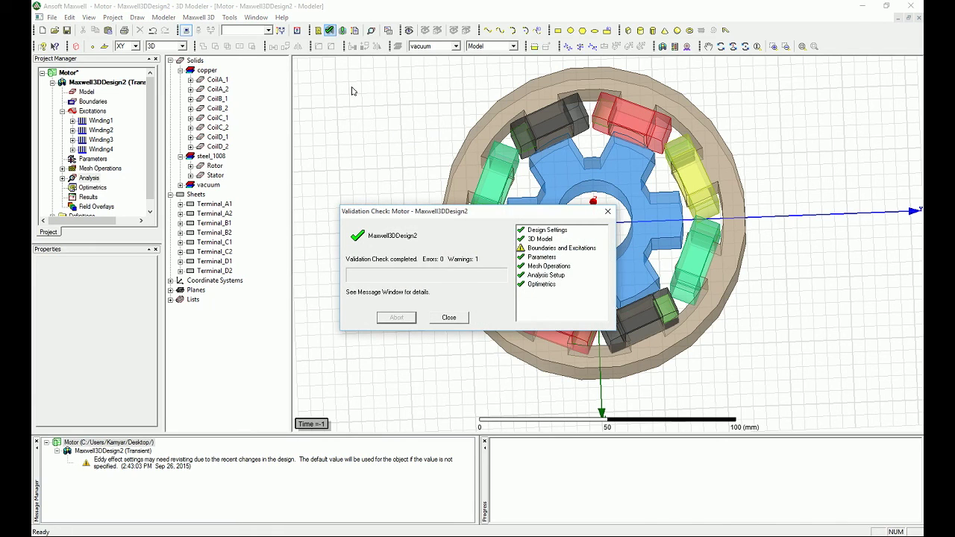
click(450, 318)
- Turn on the eddy effect for the Rotor and Stator only, and validate the motor design again
click(193, 18)
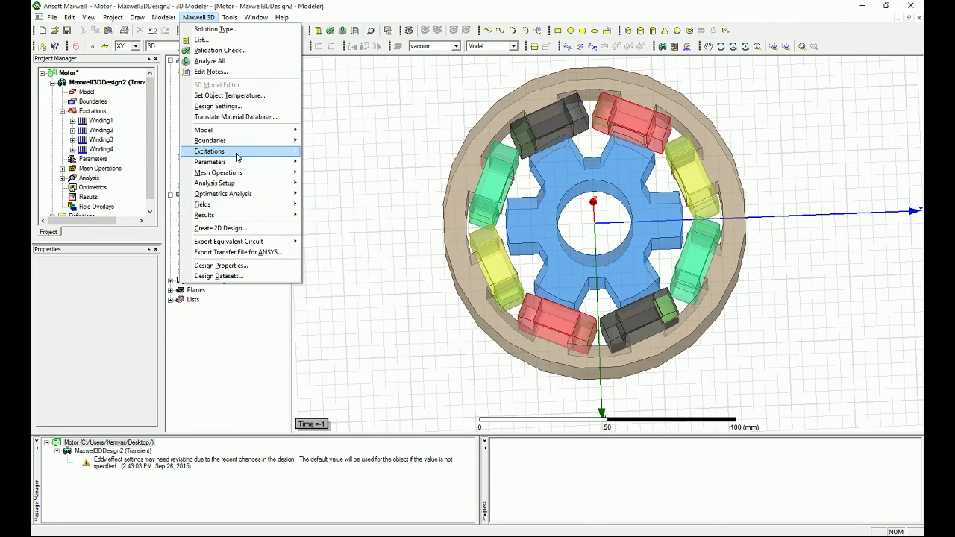
mouse_move(238, 152)
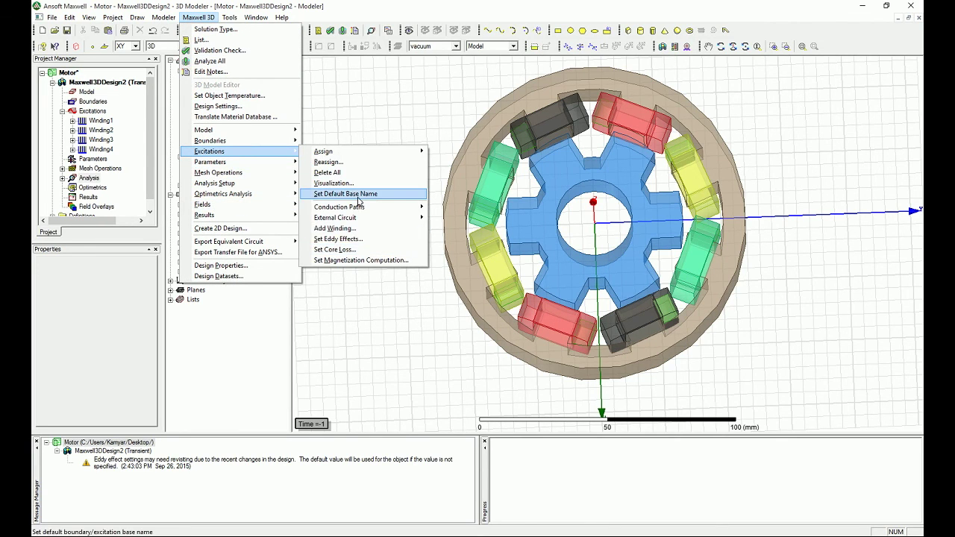
click(363, 243)
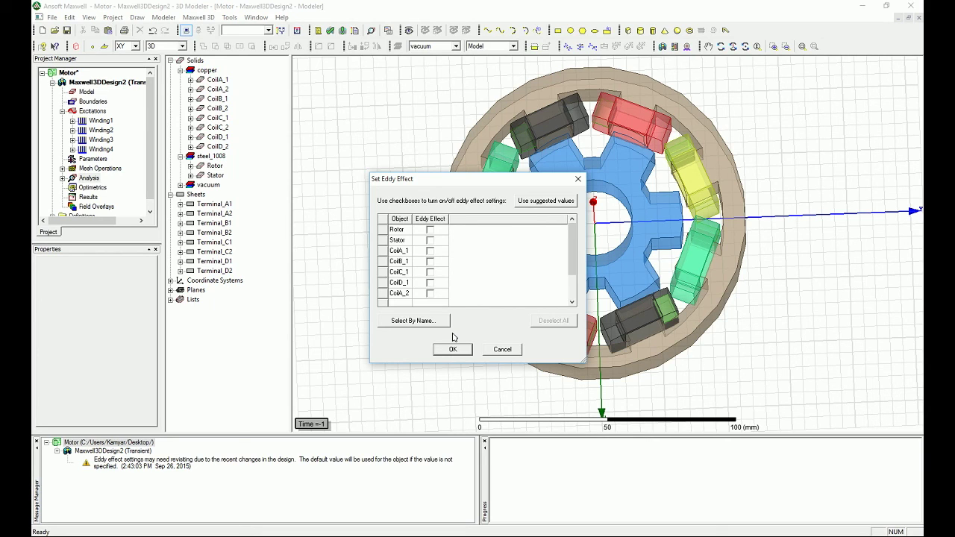
click(431, 230)
click(430, 240)
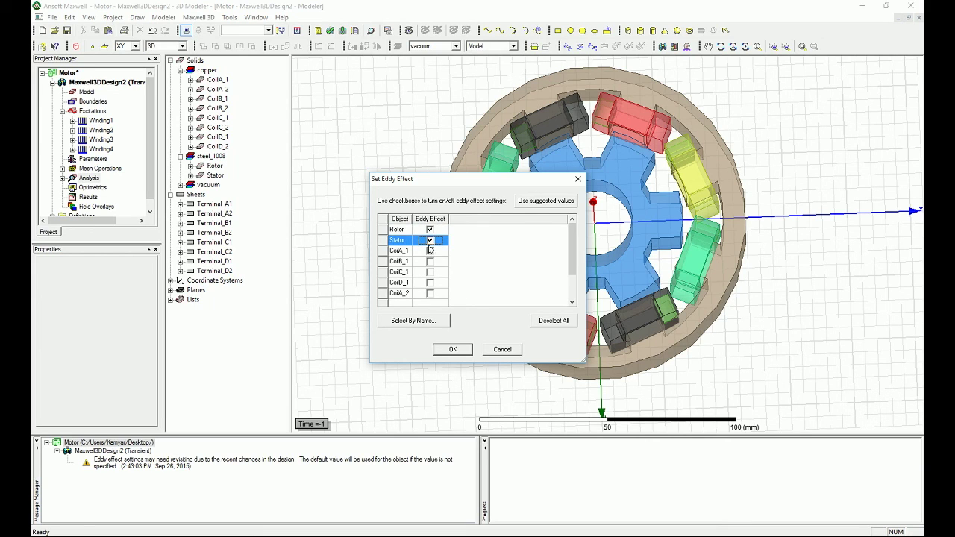
click(450, 349)
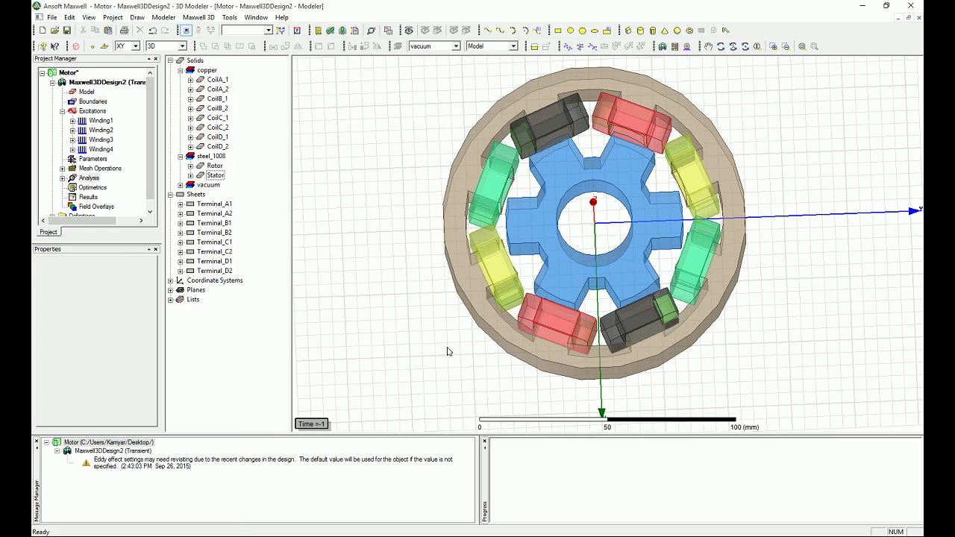
click(333, 32)
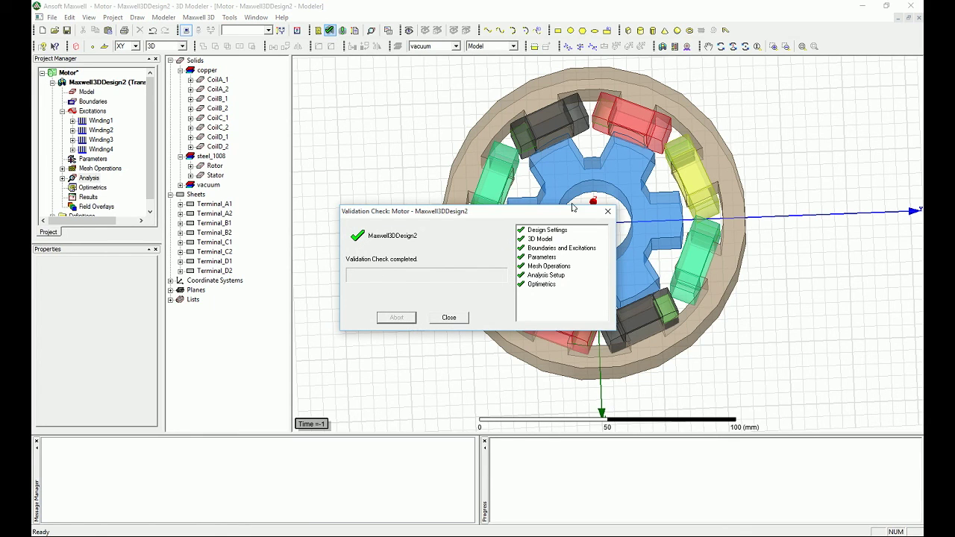
click(449, 317)
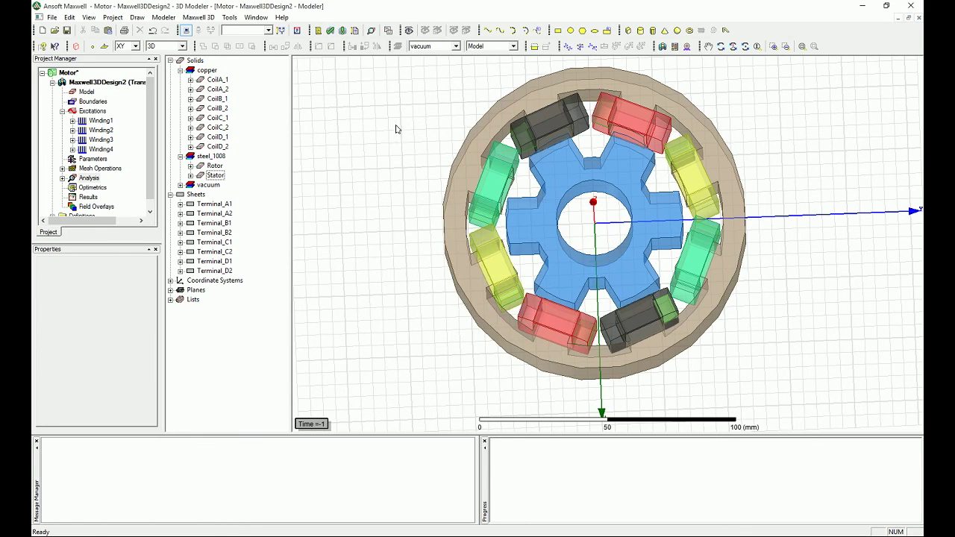